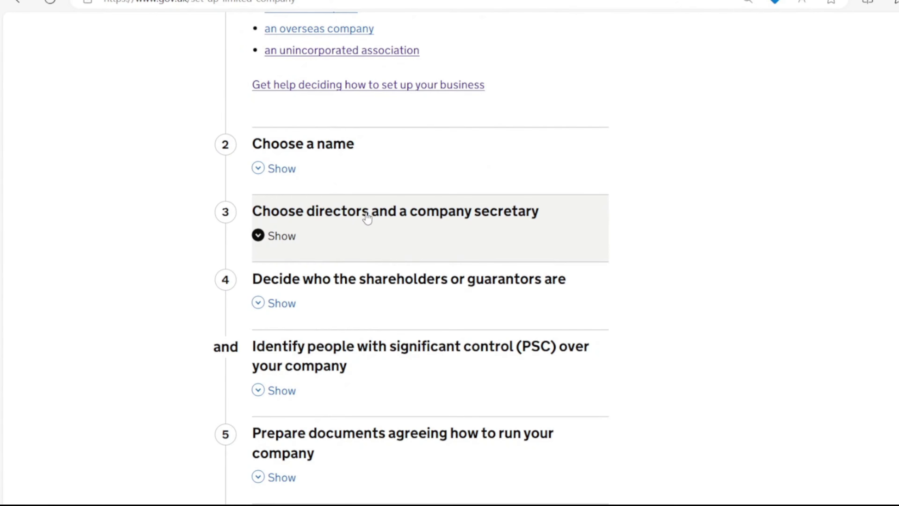
Scroll to guide step 7, note the address and SIC code paragraph, and follow the Companies House link
scroll(521, 216, down, 1)
scroll(521, 216, down, 2)
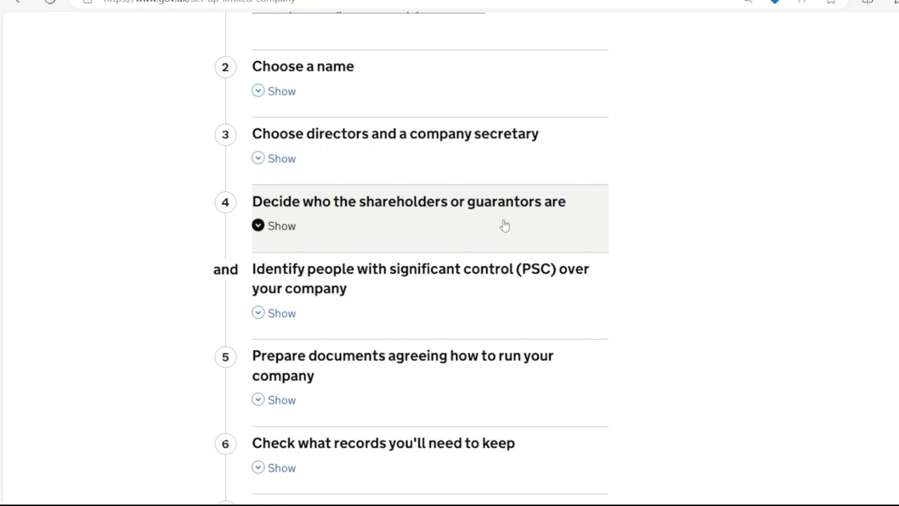
scroll(504, 225, down, 4)
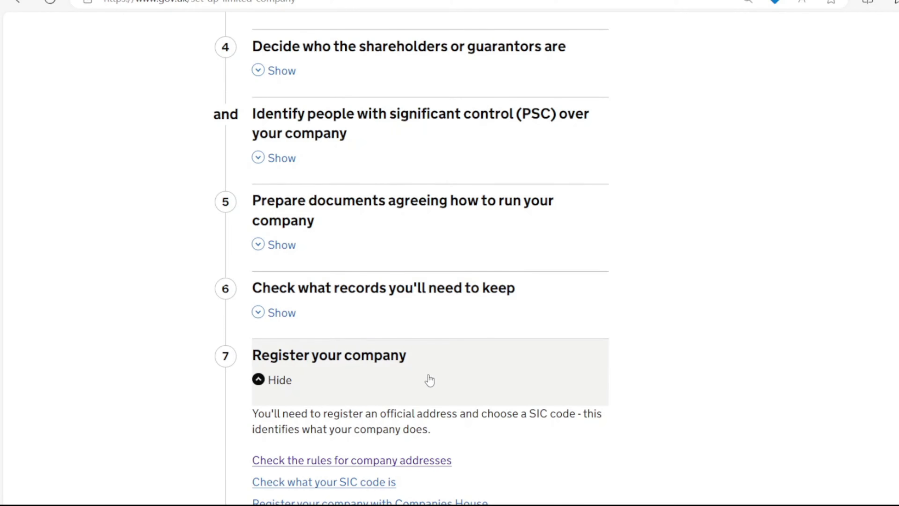
scroll(428, 376, down, 4)
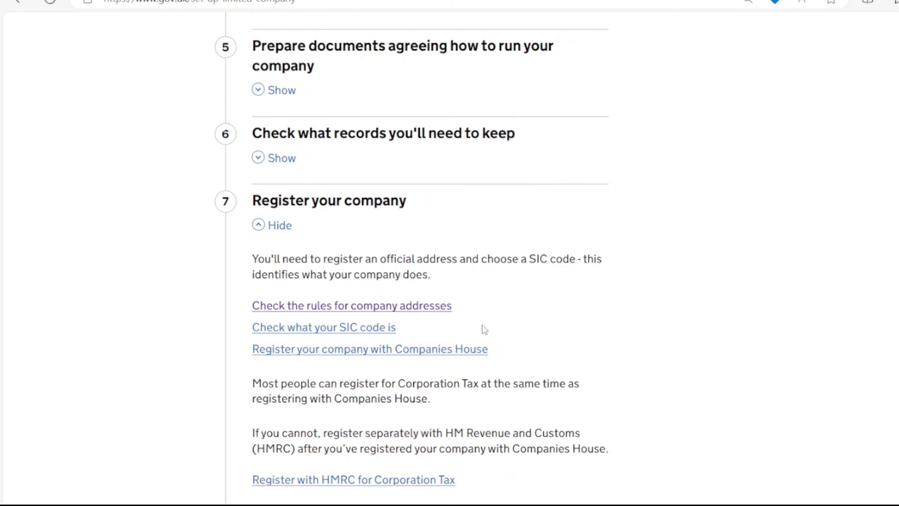
scroll(484, 329, down, 2)
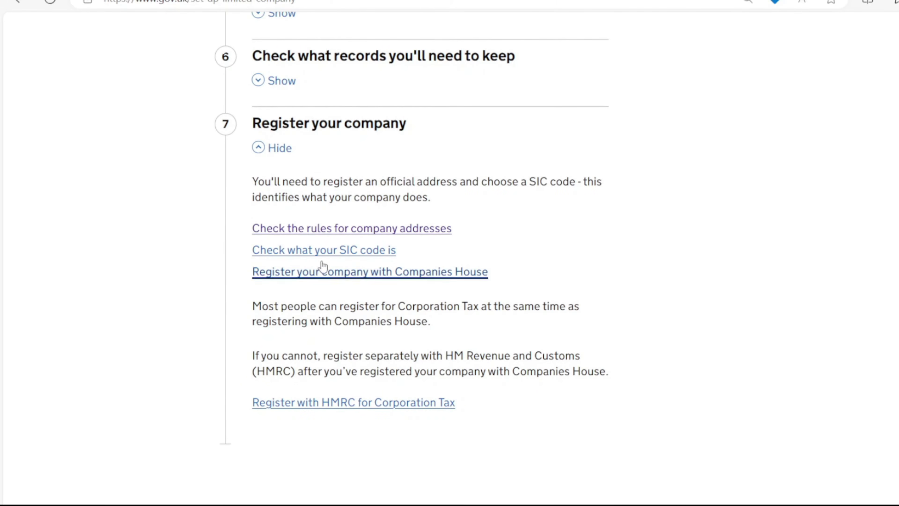
drag(252, 182, 440, 201)
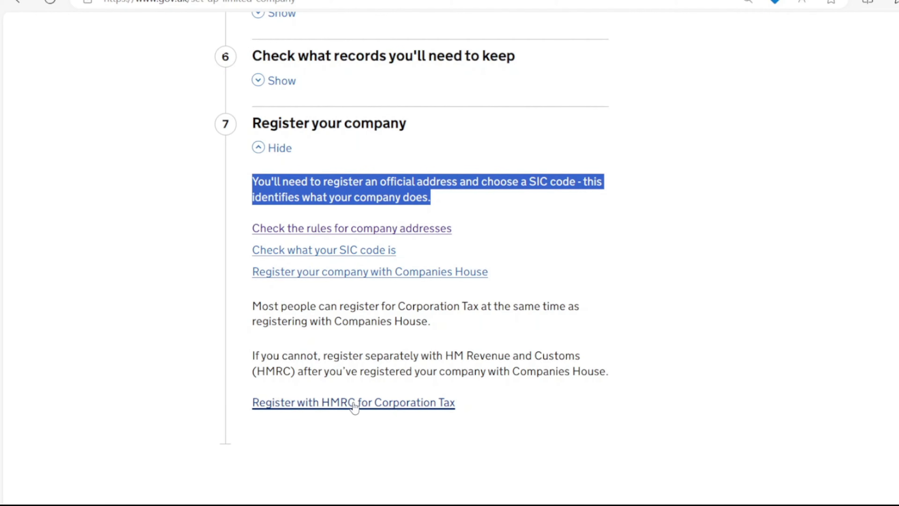
click(348, 275)
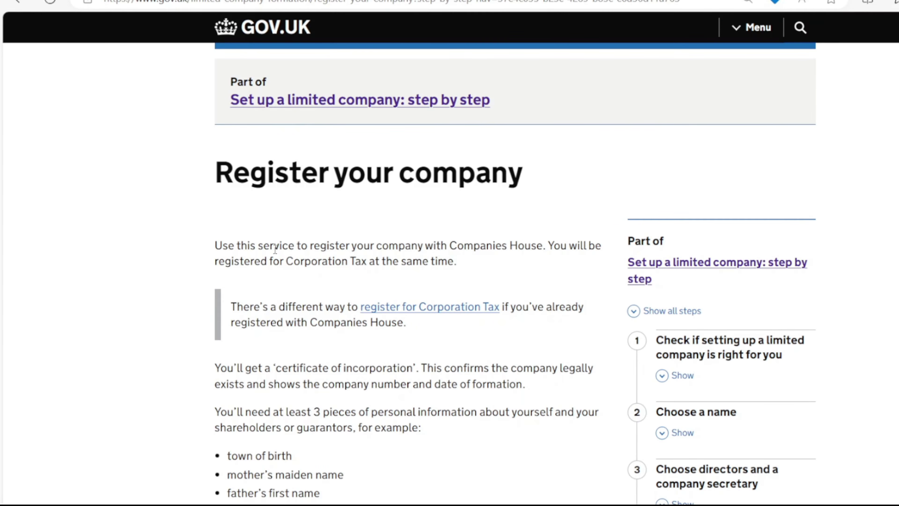
Read the service introduction and the certificate of incorporation paragraph
drag(211, 246, 478, 257)
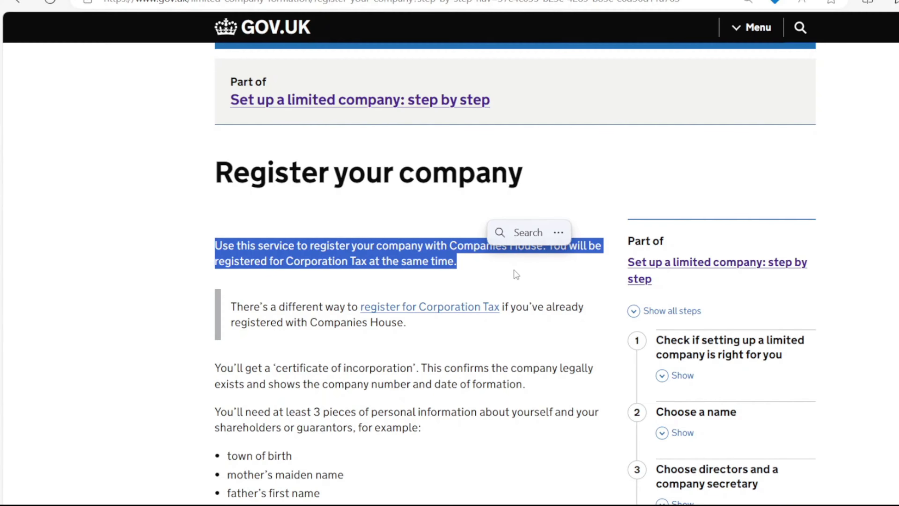
click(520, 271)
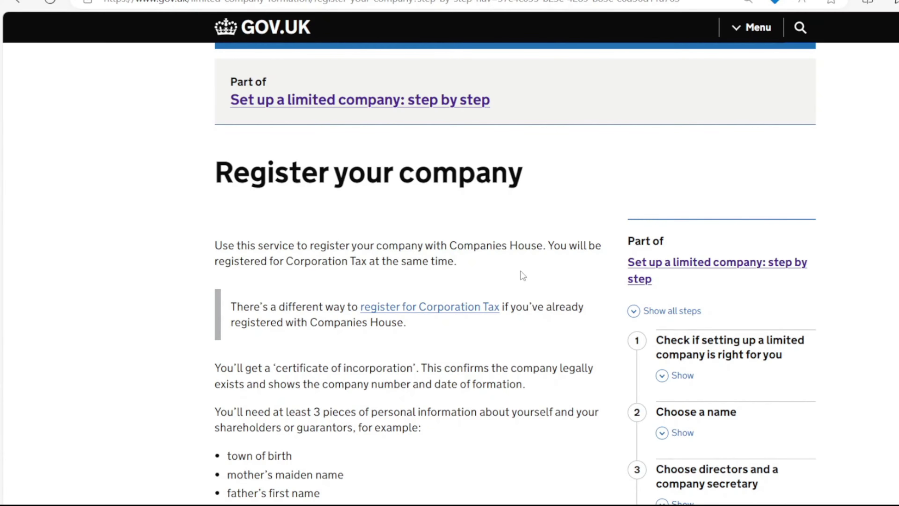
scroll(499, 281, down, 2)
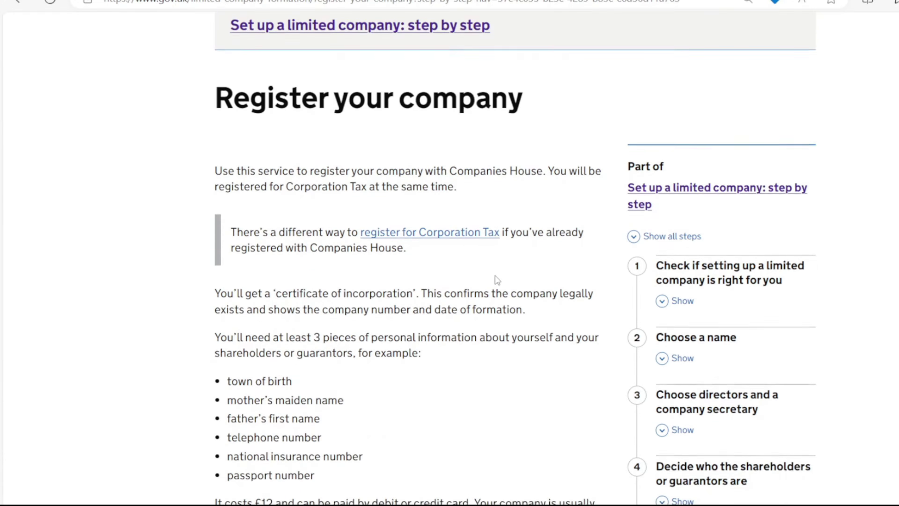
scroll(492, 254, down, 4)
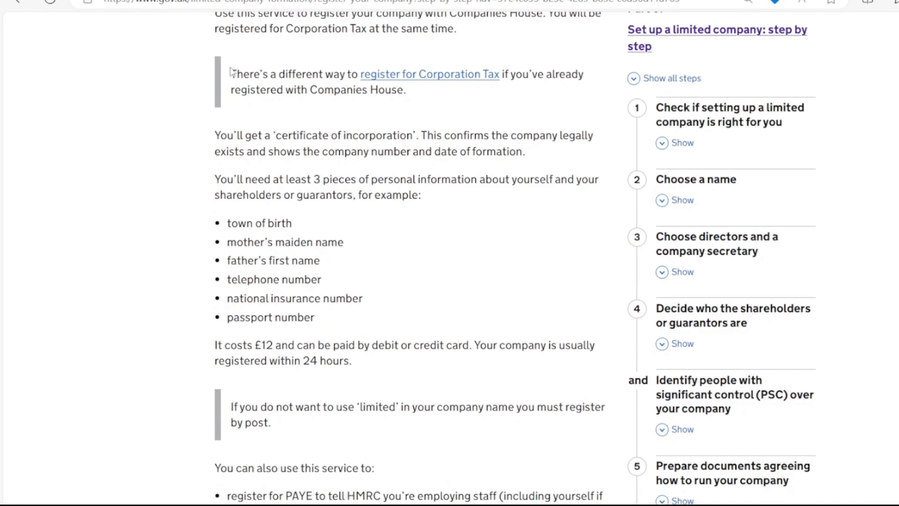
drag(210, 144, 478, 157)
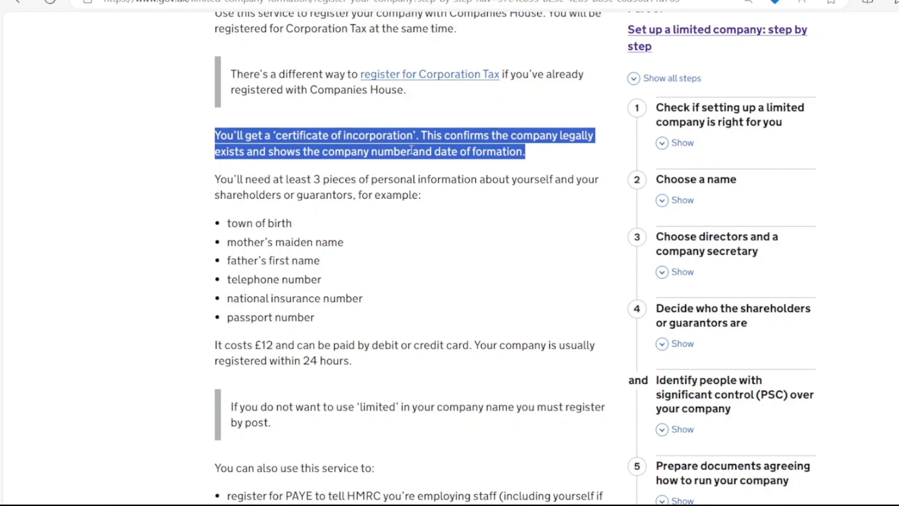
scroll(468, 250, down, 2)
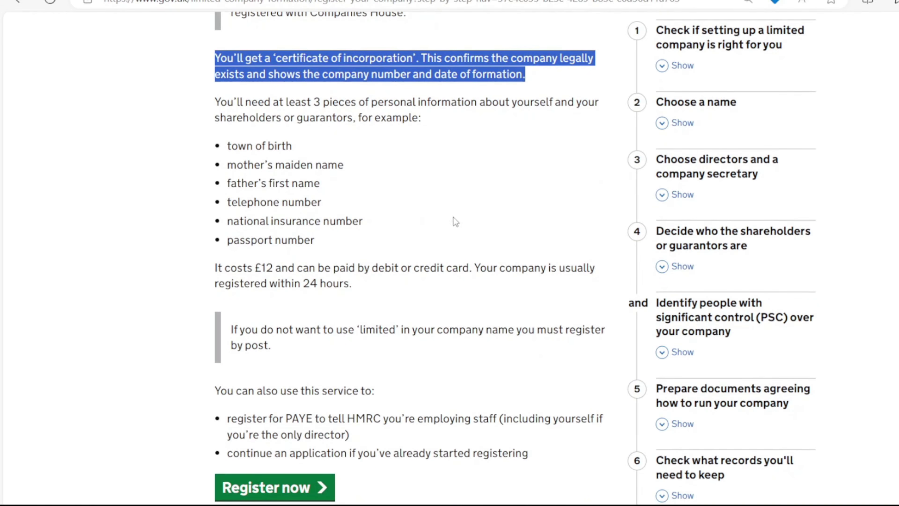
drag(220, 102, 445, 124)
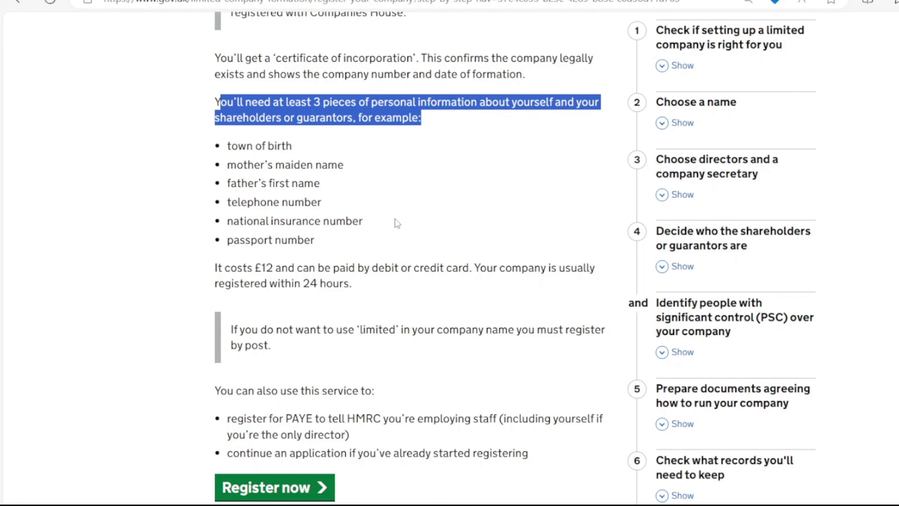
Review the required personal details list and the £12 cost and timing paragraph
drag(225, 144, 297, 145)
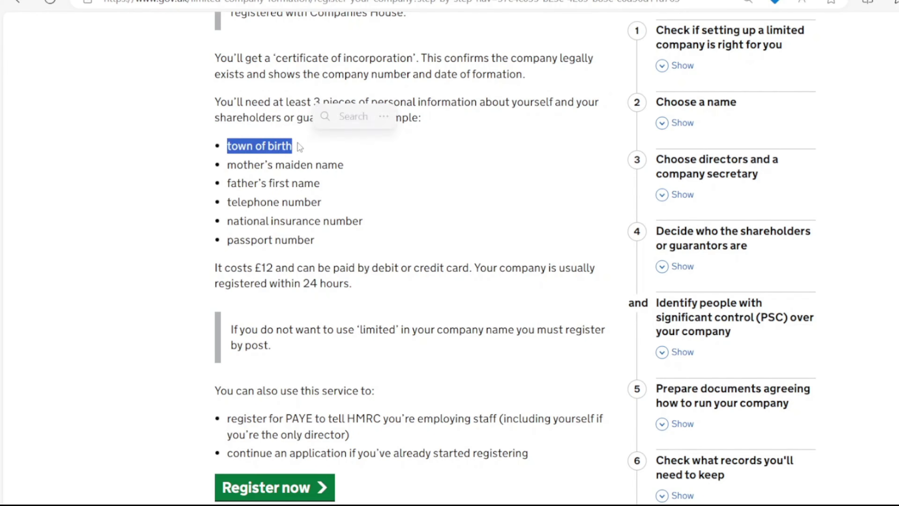
drag(228, 165, 383, 173)
drag(227, 183, 341, 187)
drag(227, 202, 322, 202)
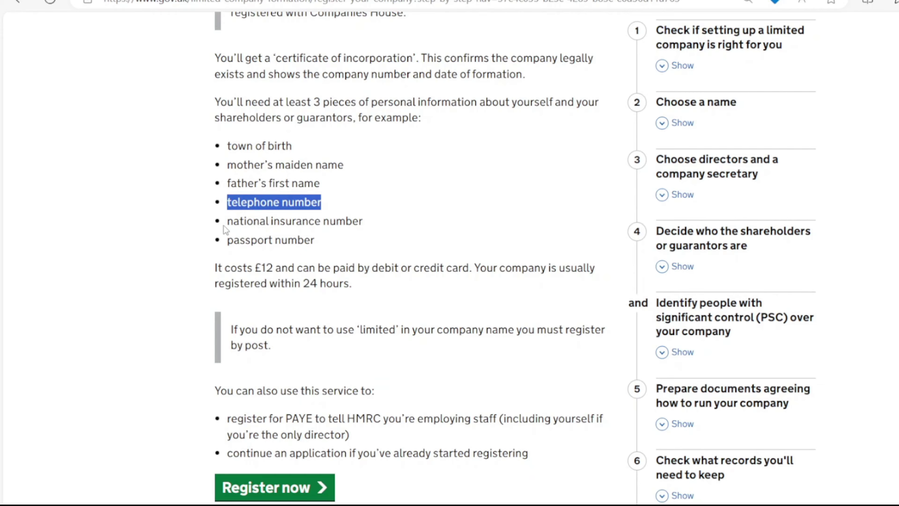
drag(226, 223, 389, 230)
drag(223, 246, 371, 269)
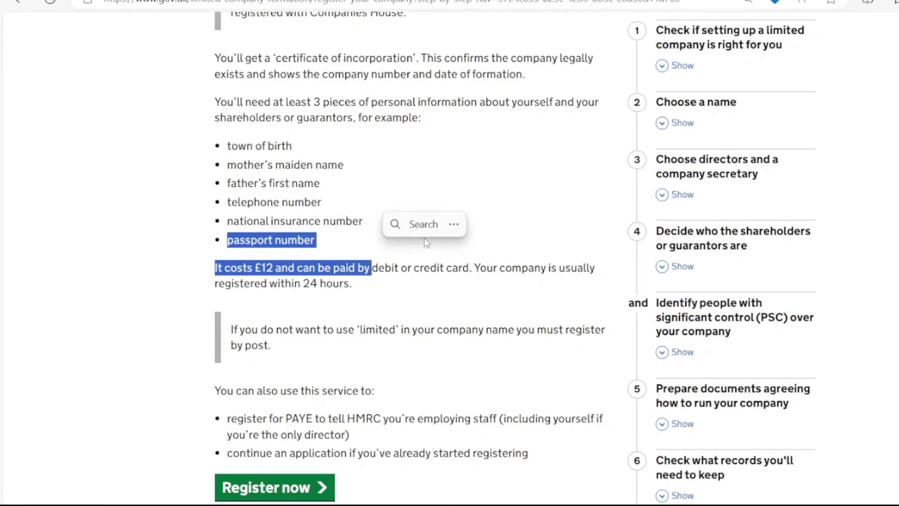
click(234, 275)
drag(213, 267, 374, 282)
Note the PAYE registration bullet and start the online registration service with Register now
scroll(468, 301, down, 2)
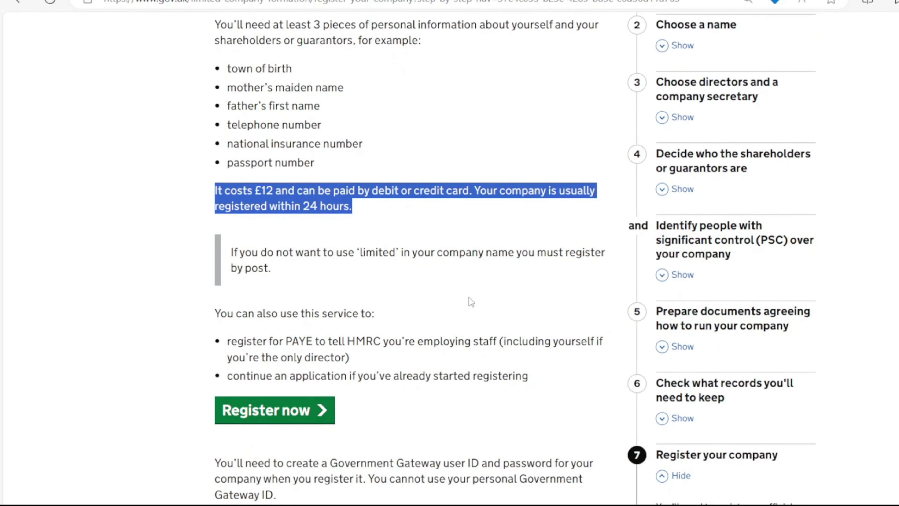
scroll(469, 301, down, 2)
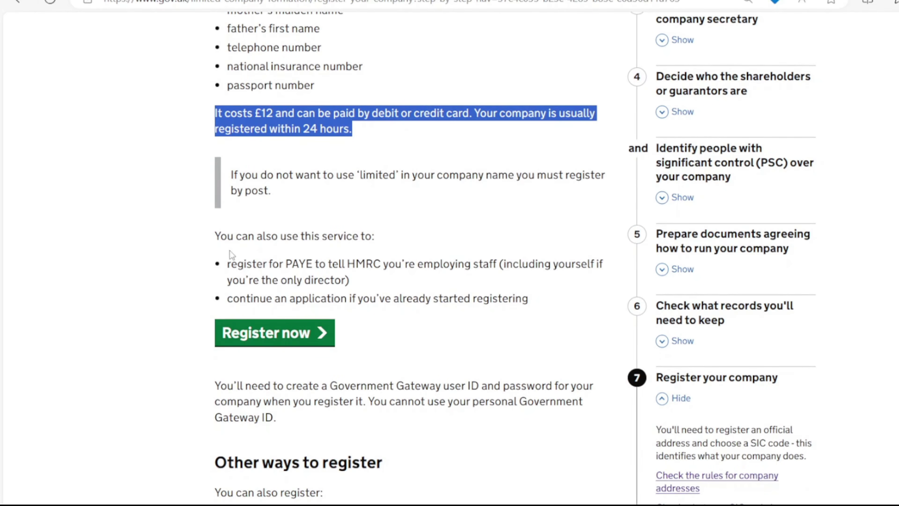
drag(229, 265, 362, 289)
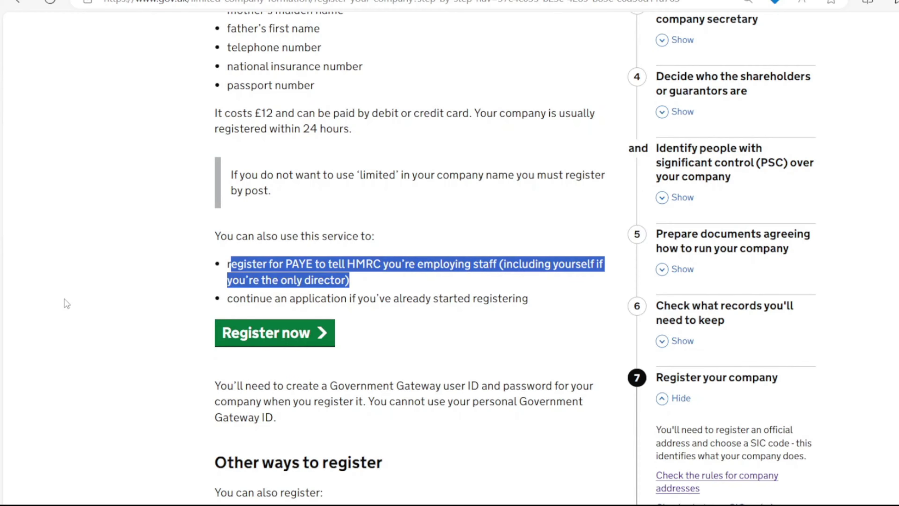
click(264, 333)
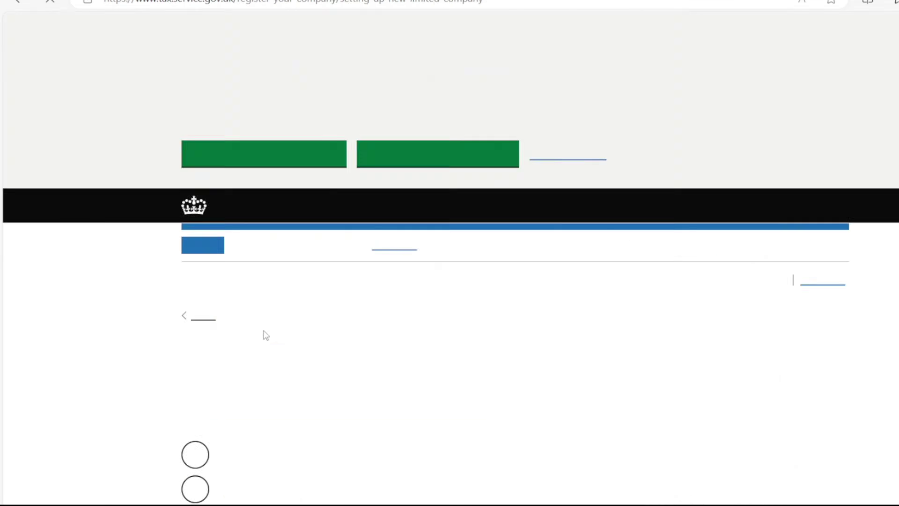
Reject additional cookies, hide the message, and confirm Yes to starting a new application
click(451, 156)
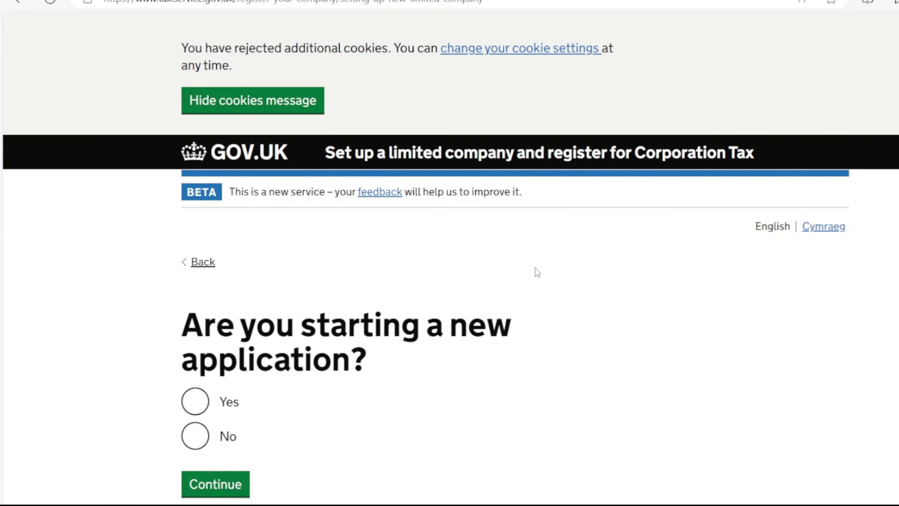
click(304, 101)
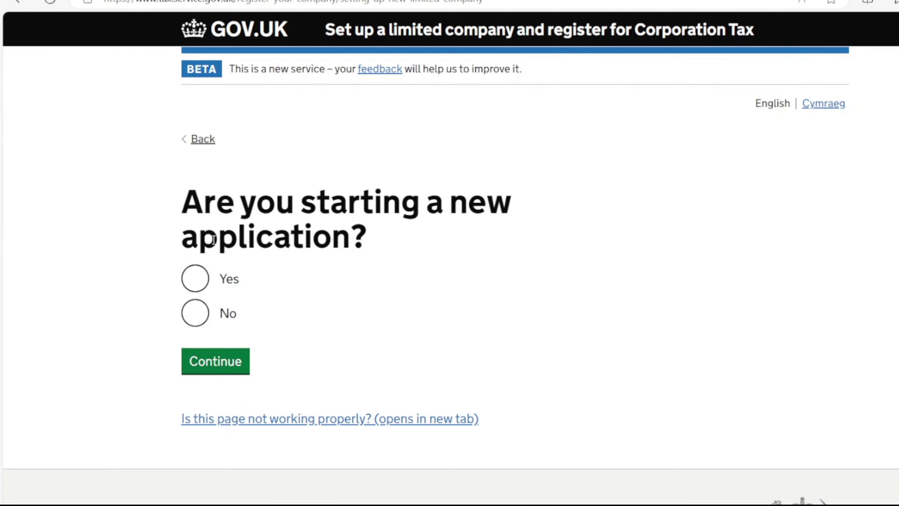
click(200, 287)
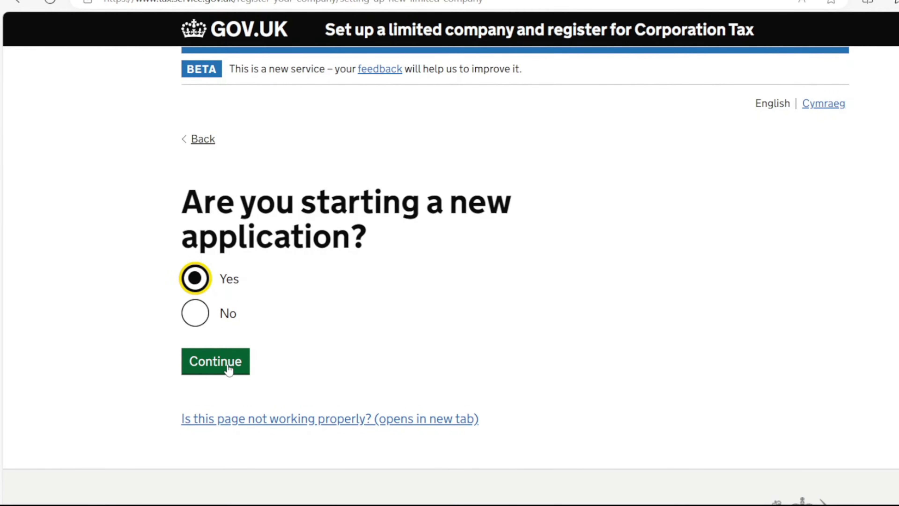
click(229, 368)
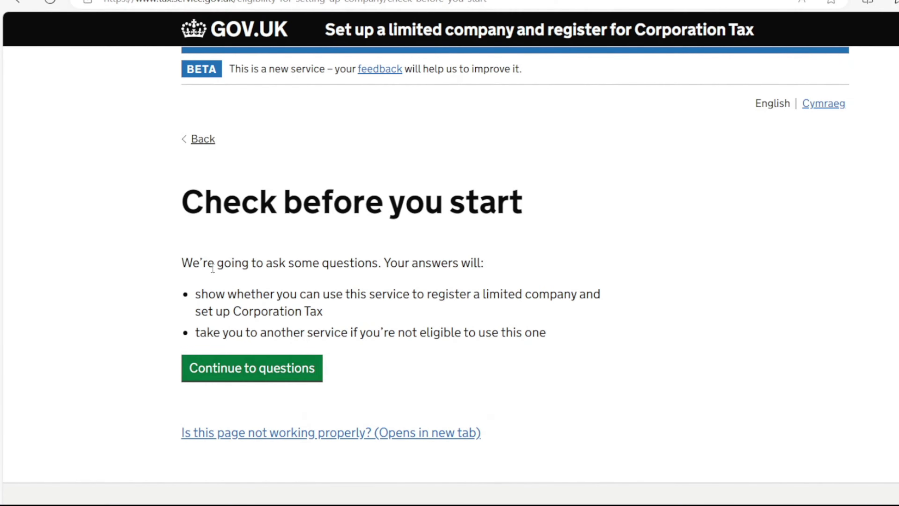
Read what the upcoming eligibility questions cover and continue to the questions
drag(181, 264, 552, 333)
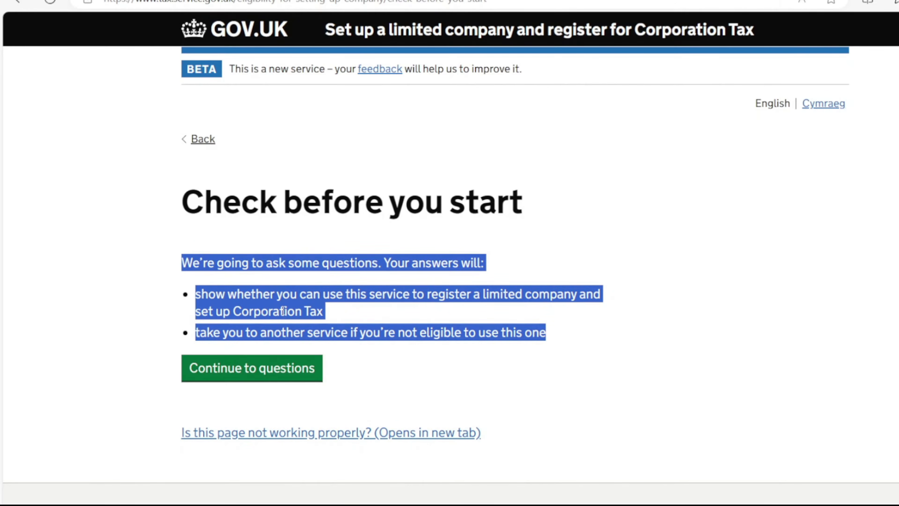
click(350, 314)
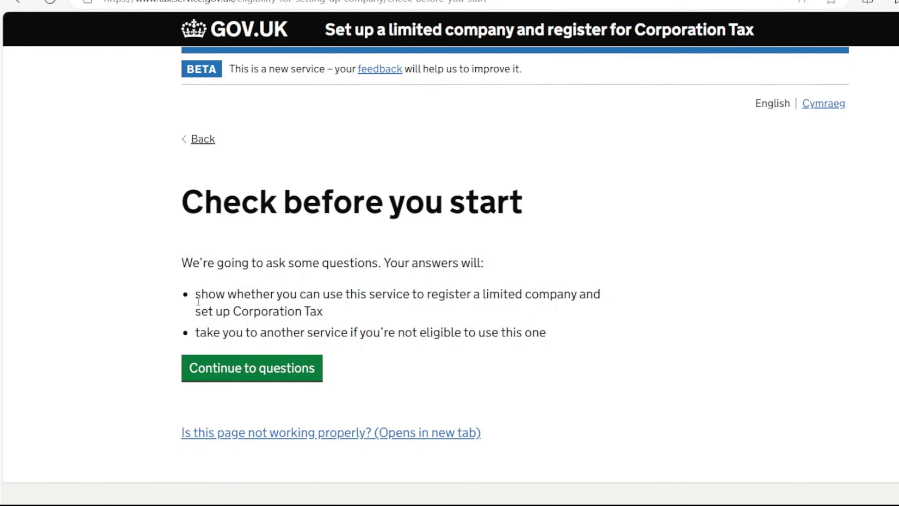
drag(196, 294, 343, 325)
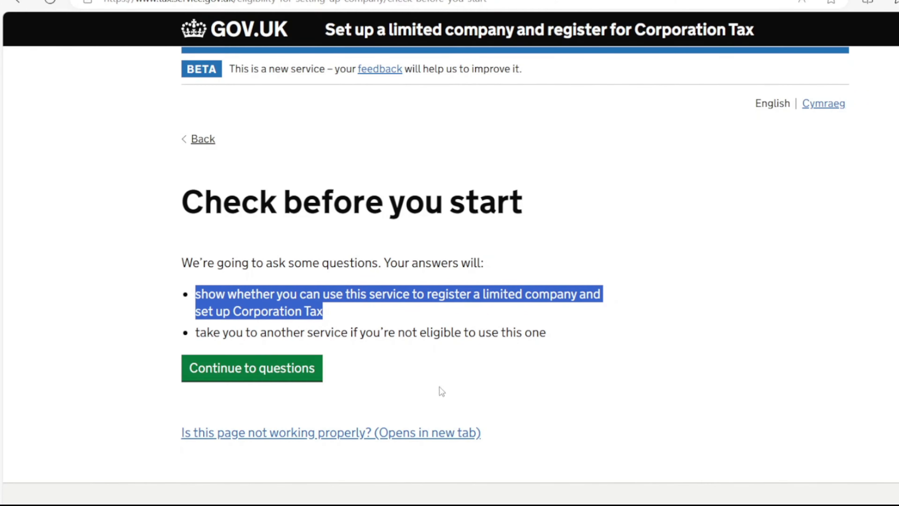
drag(193, 333, 567, 334)
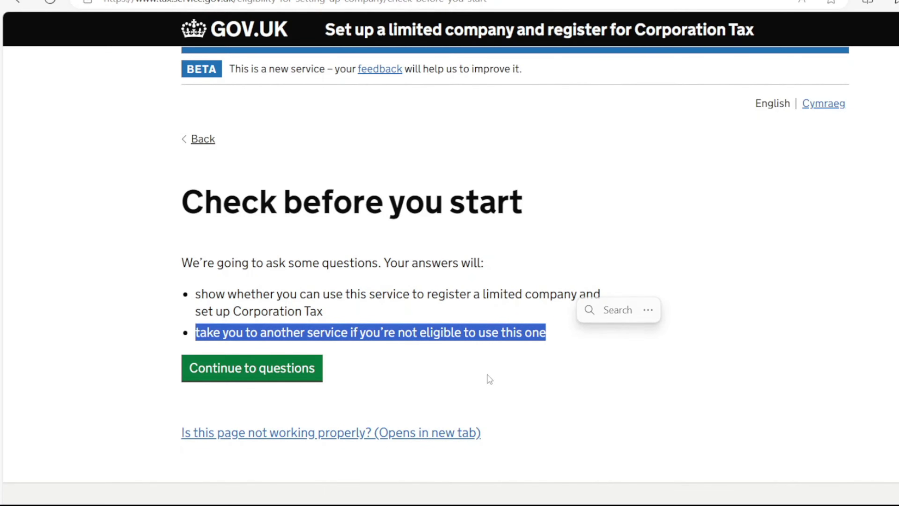
click(284, 380)
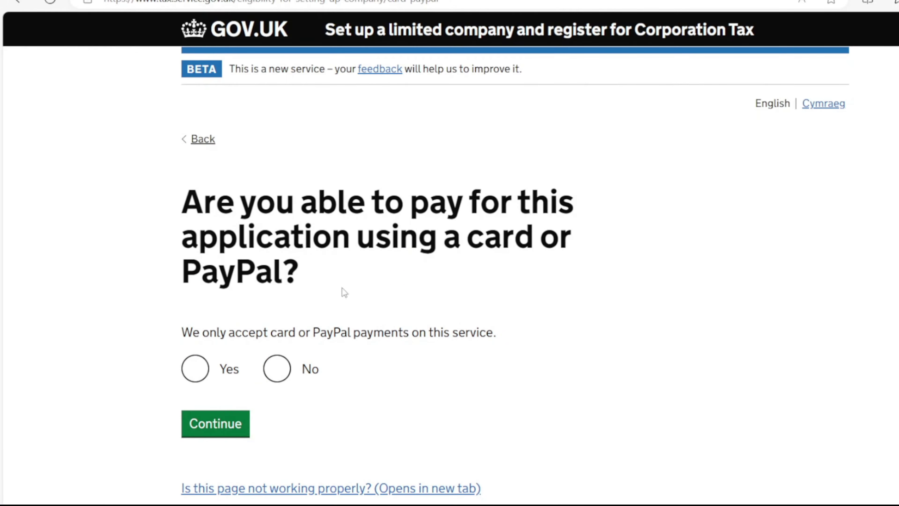
Answer Yes to paying by card or PayPal and continue
drag(160, 190, 403, 276)
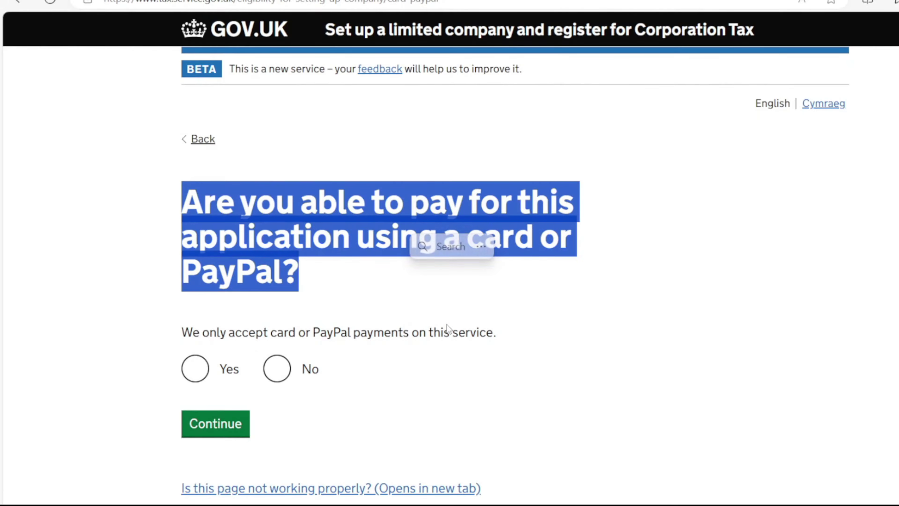
click(446, 328)
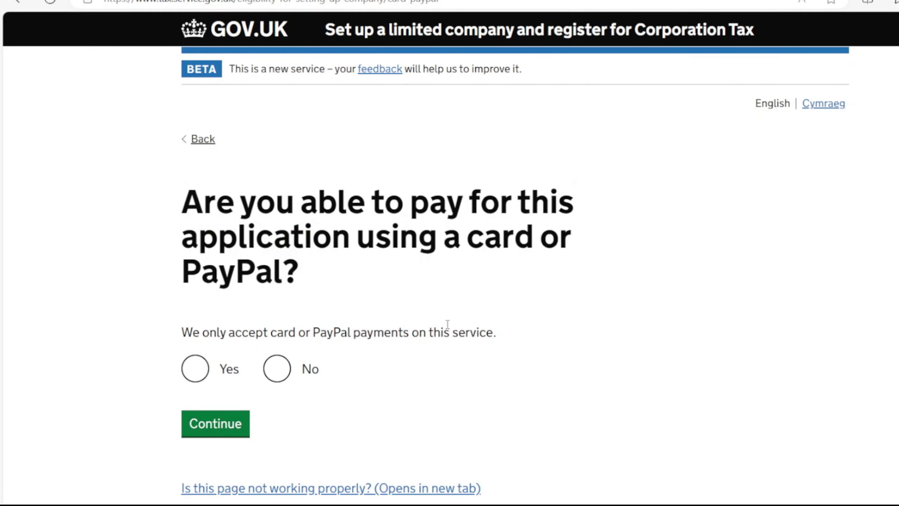
click(212, 371)
click(217, 426)
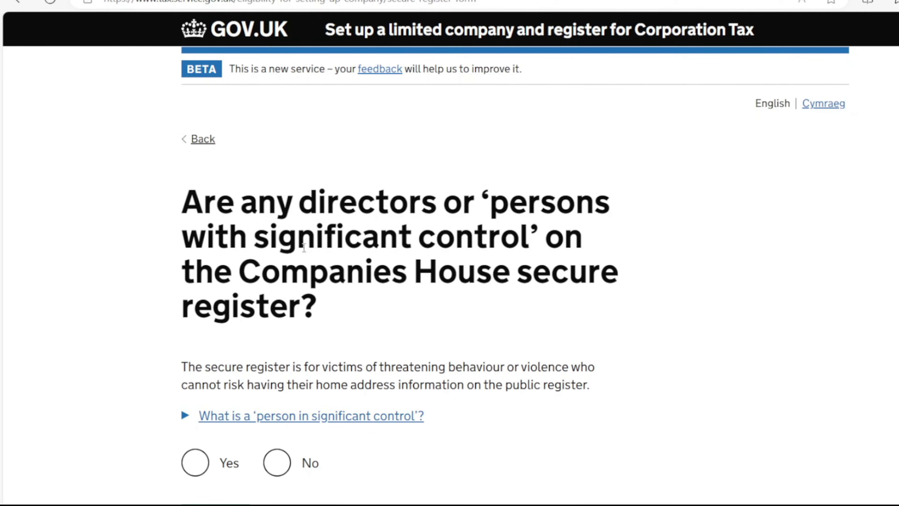
Answer No to having directors on the Companies House secure register and submit
drag(194, 197, 390, 340)
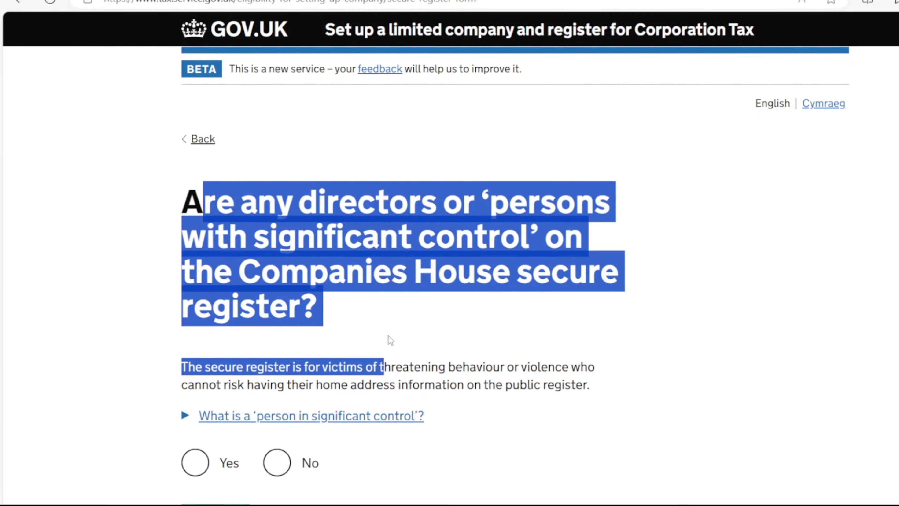
click(468, 311)
click(654, 352)
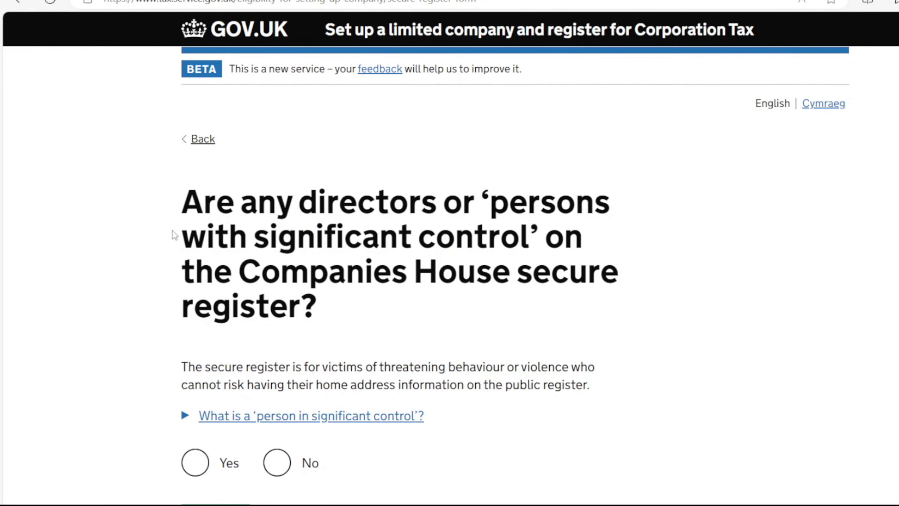
drag(163, 208, 351, 303)
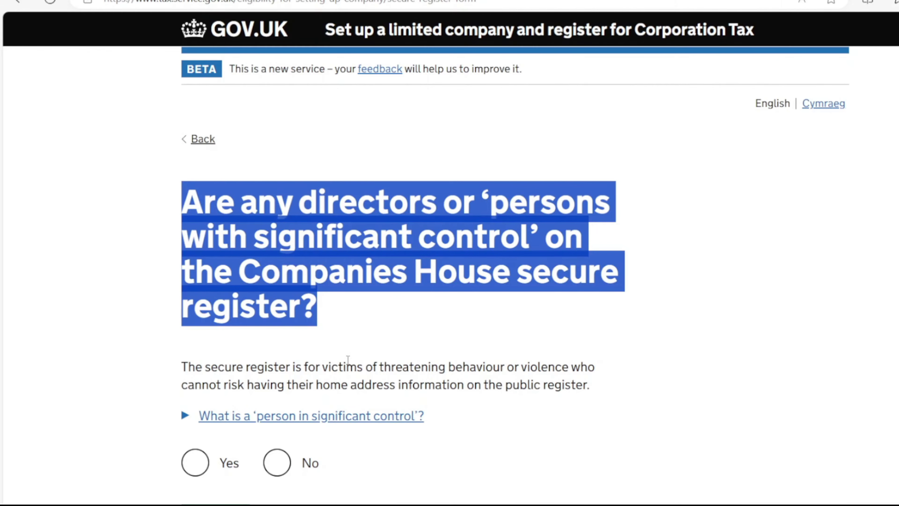
click(346, 378)
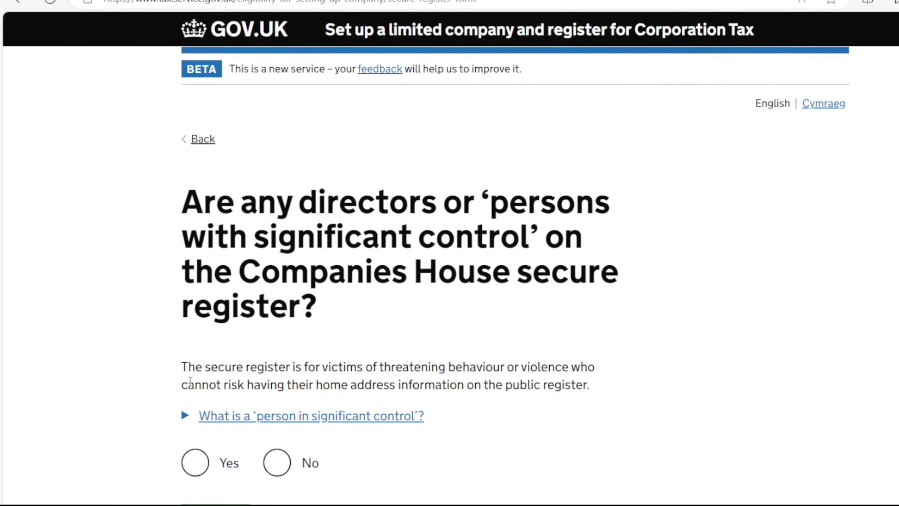
drag(181, 368, 653, 391)
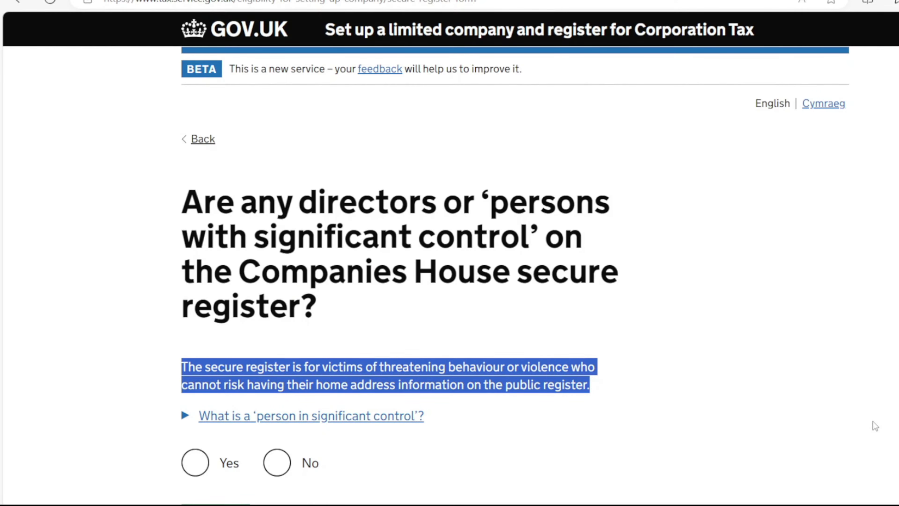
click(277, 461)
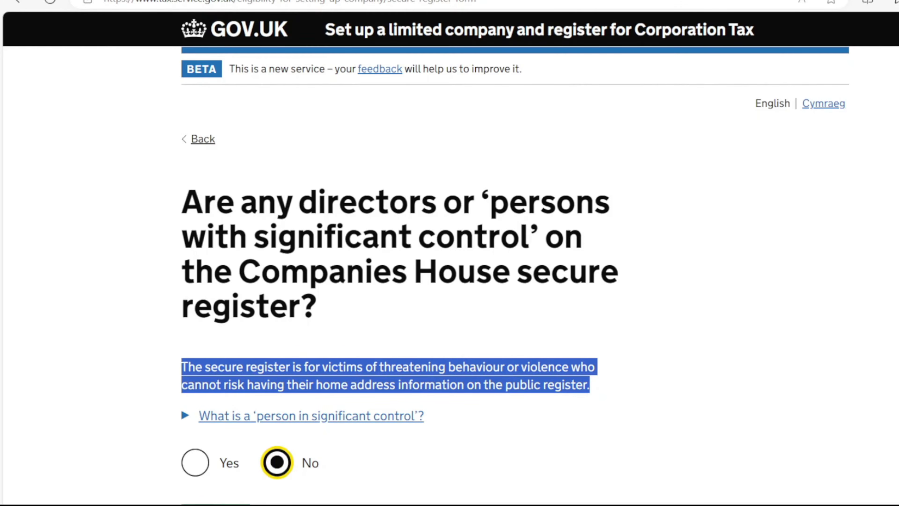
key(Return)
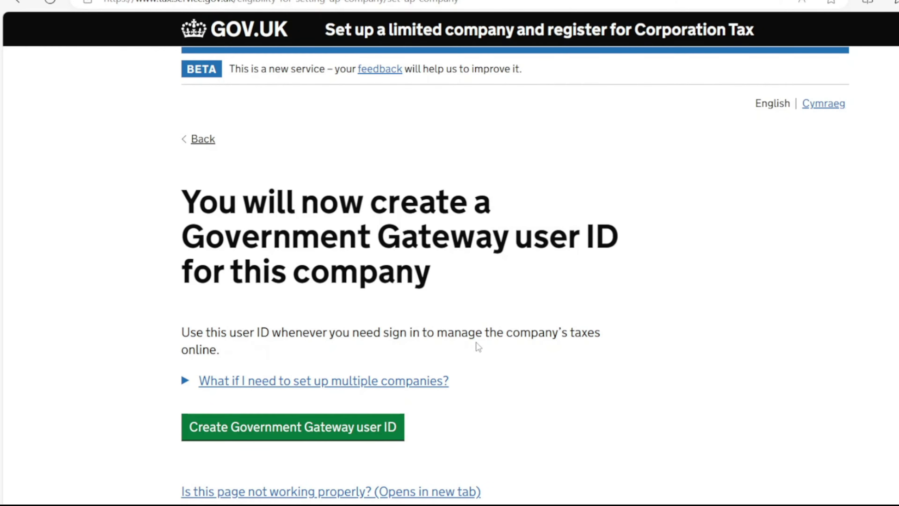
Enter the emailed confirmation code in the Confirmation code box, correcting a typo
scroll(475, 346, down, 2)
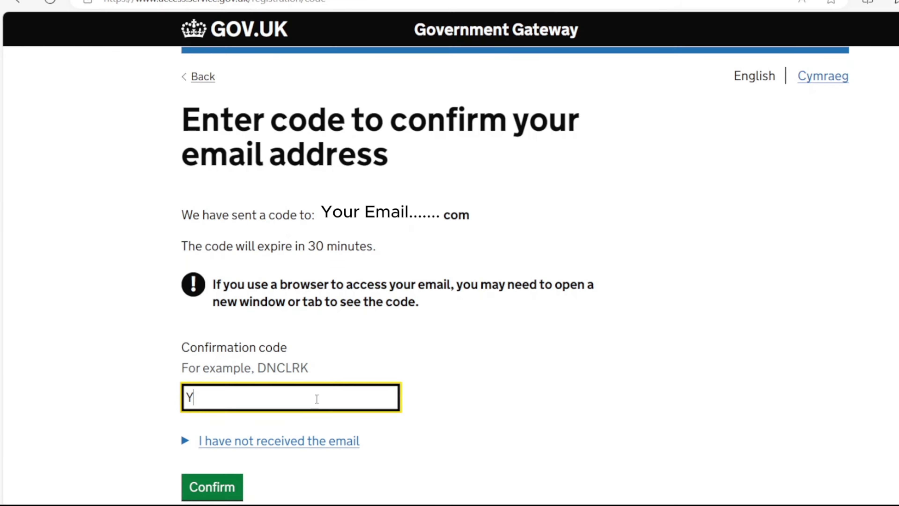
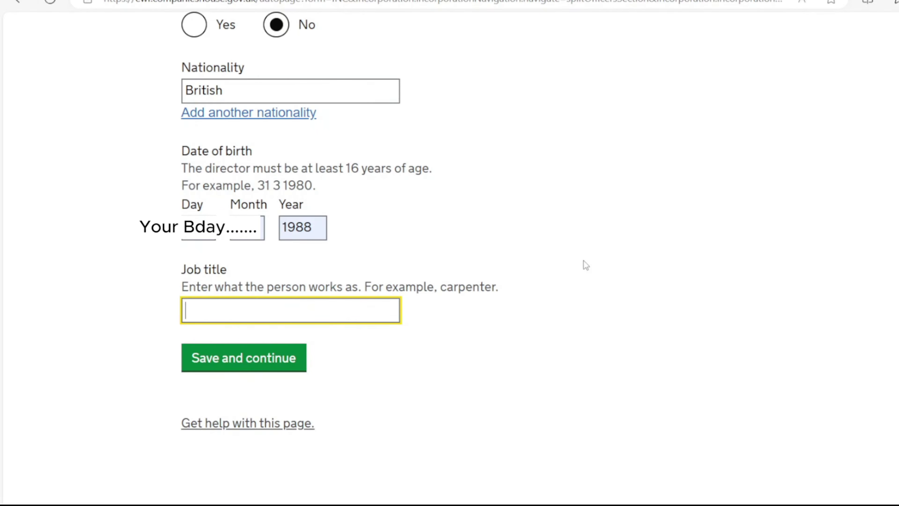
Set the director's job title to Managing Director using the 'Mana' autocomplete suggestion
text(Mana)
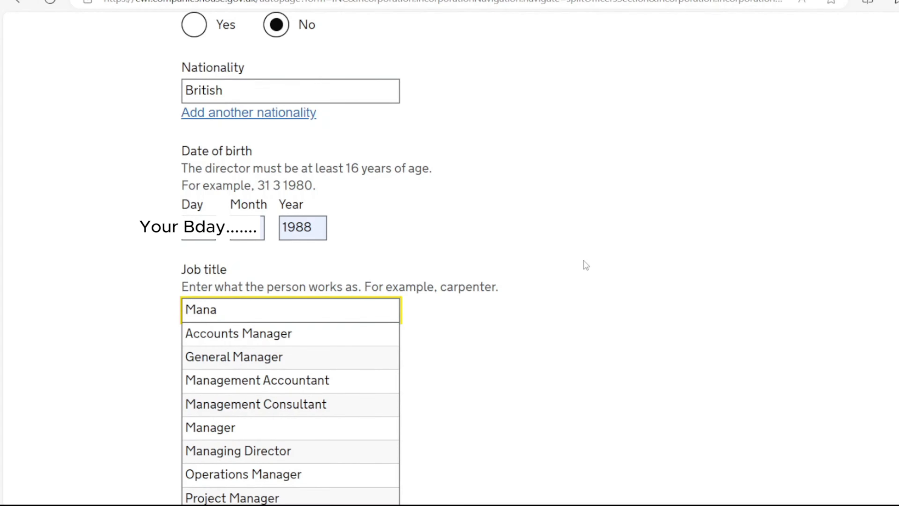
click(308, 450)
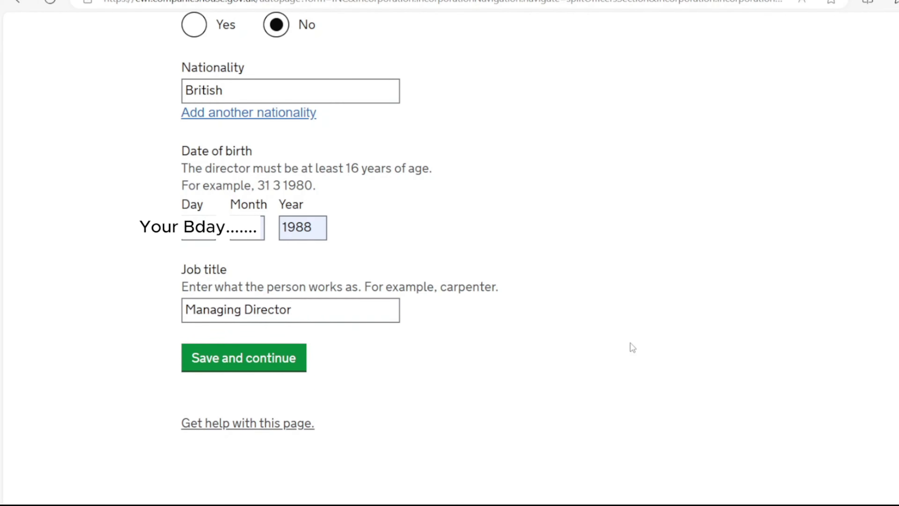
triple_click(385, 306)
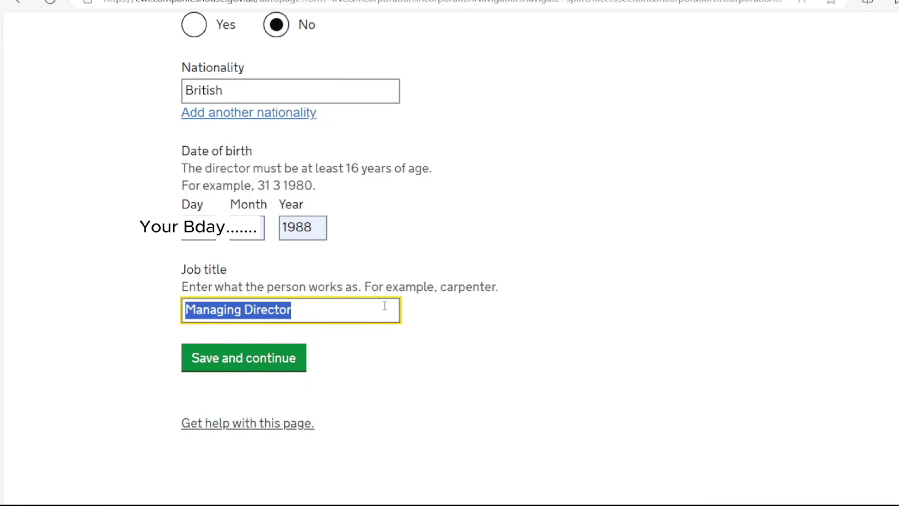
click(358, 309)
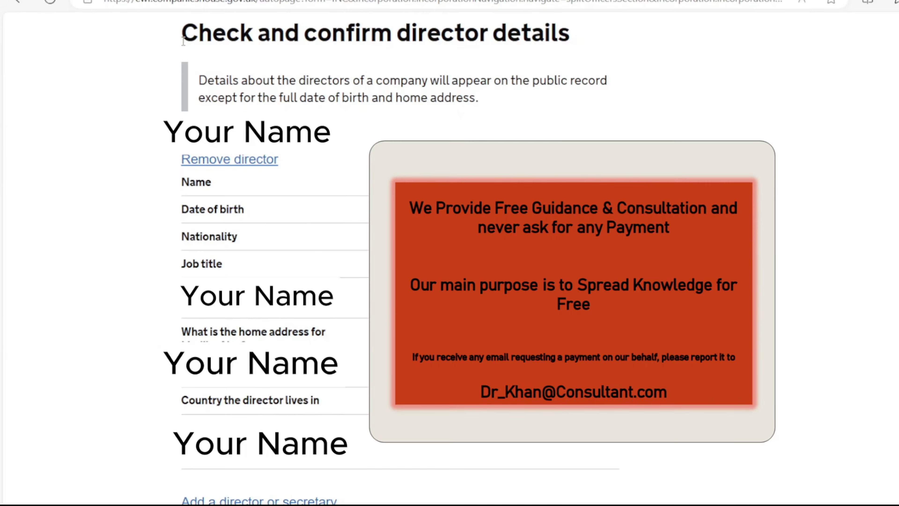
Review the director details, expand the legal statement, and save them
drag(181, 32, 586, 40)
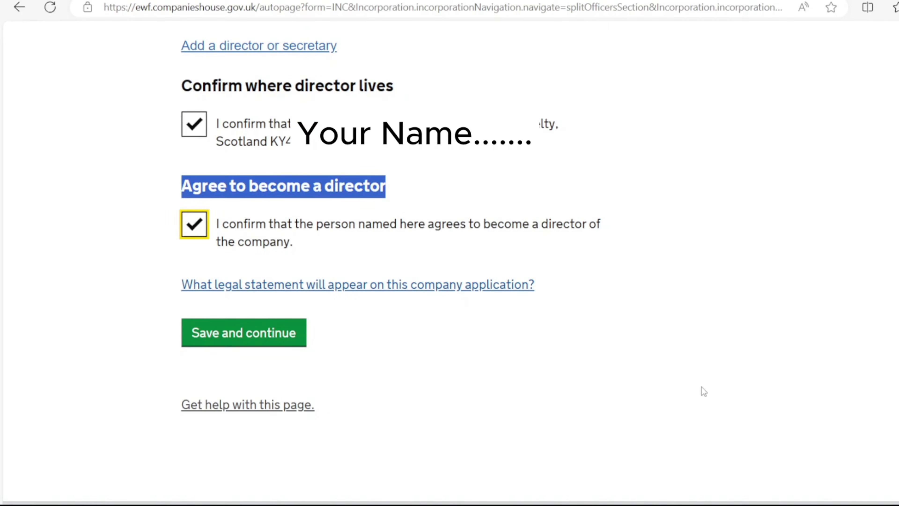
click(476, 304)
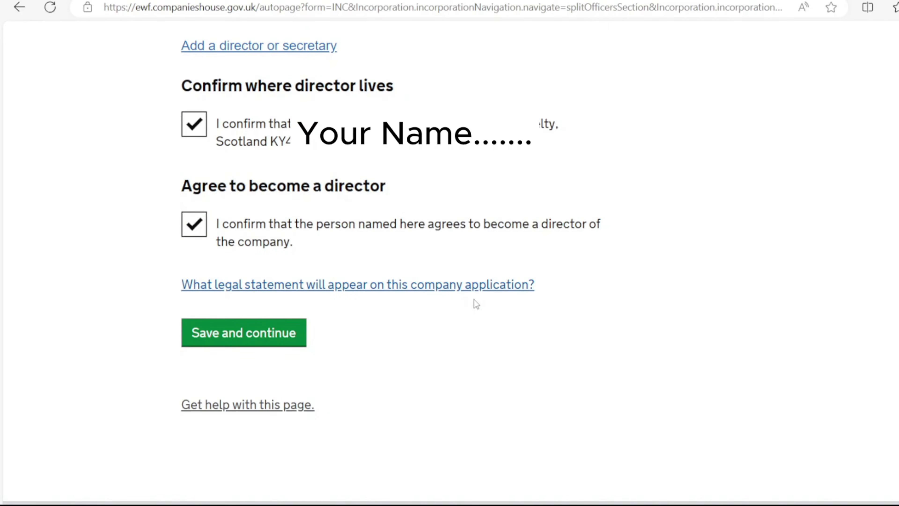
click(444, 290)
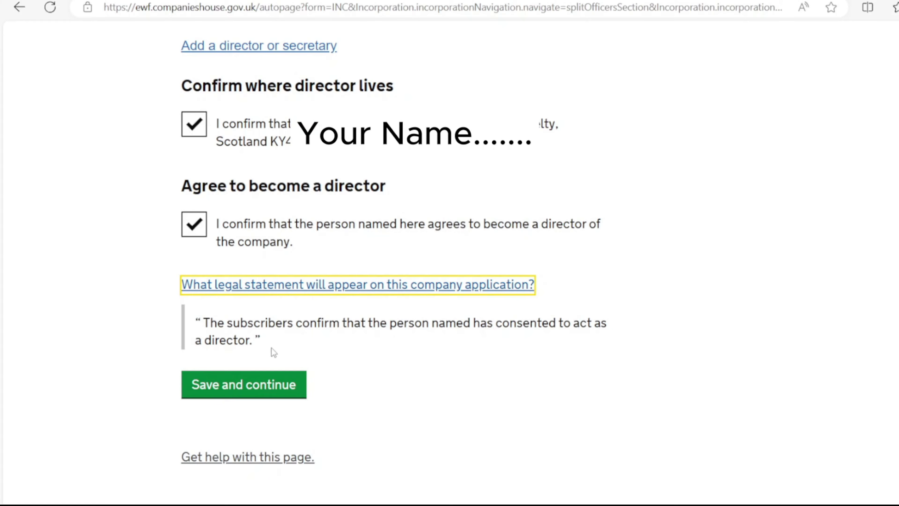
click(529, 341)
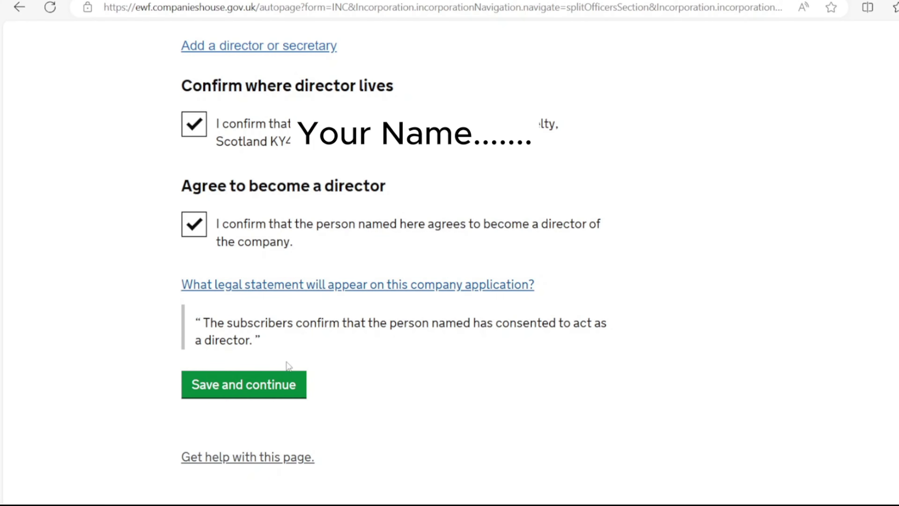
click(248, 386)
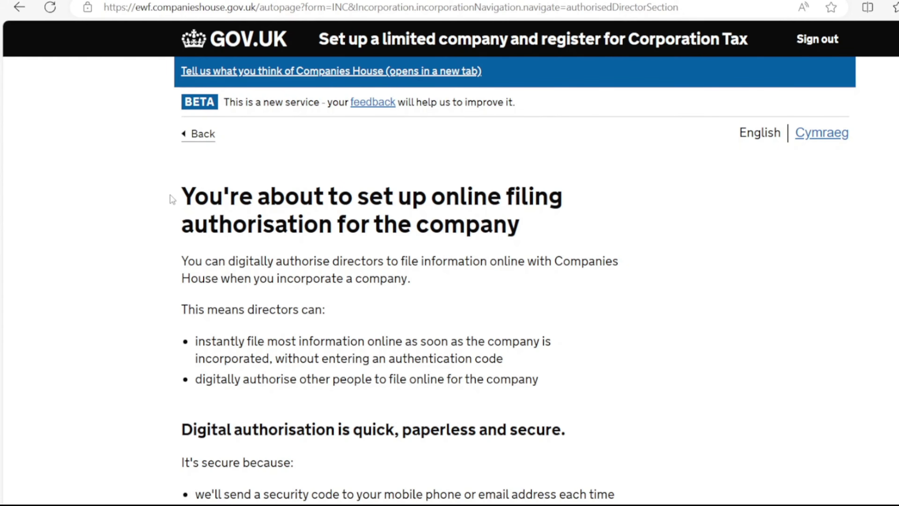
Read the online filing authorisation heading and the bullets about directors and authorising others
drag(173, 199, 552, 226)
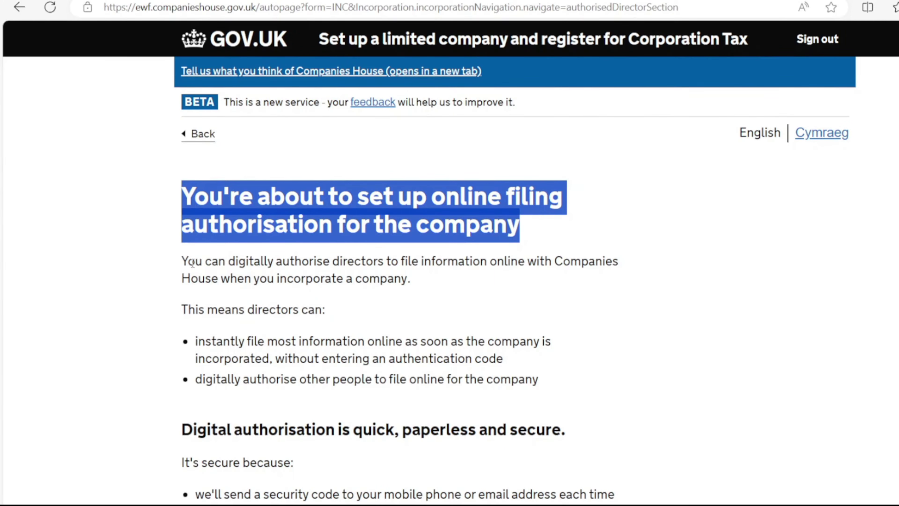
drag(188, 261, 482, 282)
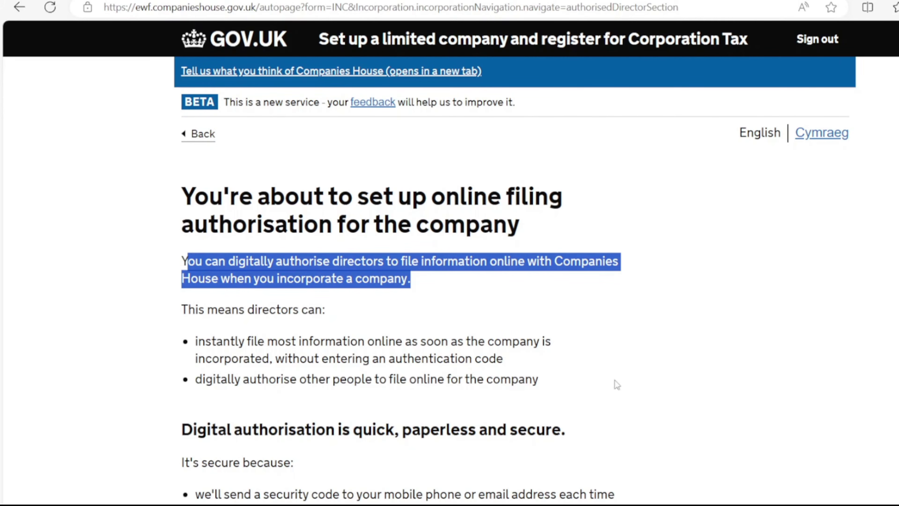
drag(196, 358, 562, 358)
click(547, 375)
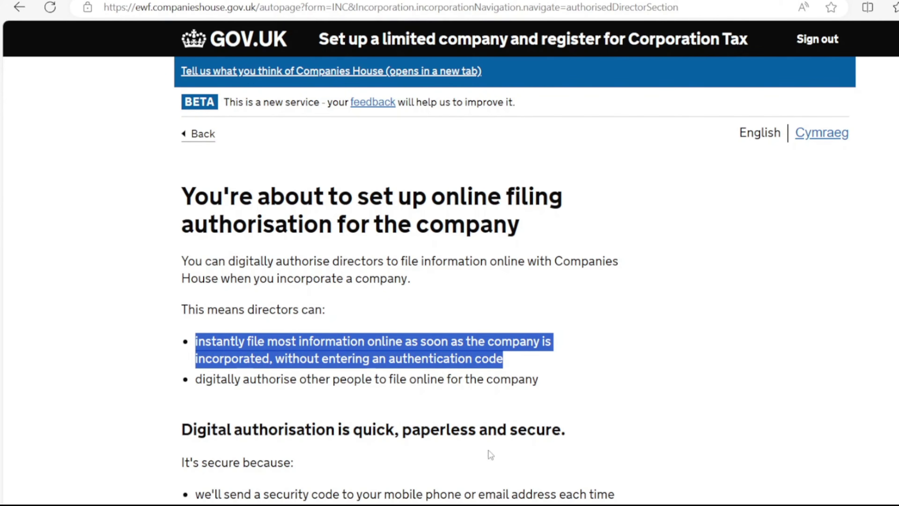
drag(184, 382, 575, 383)
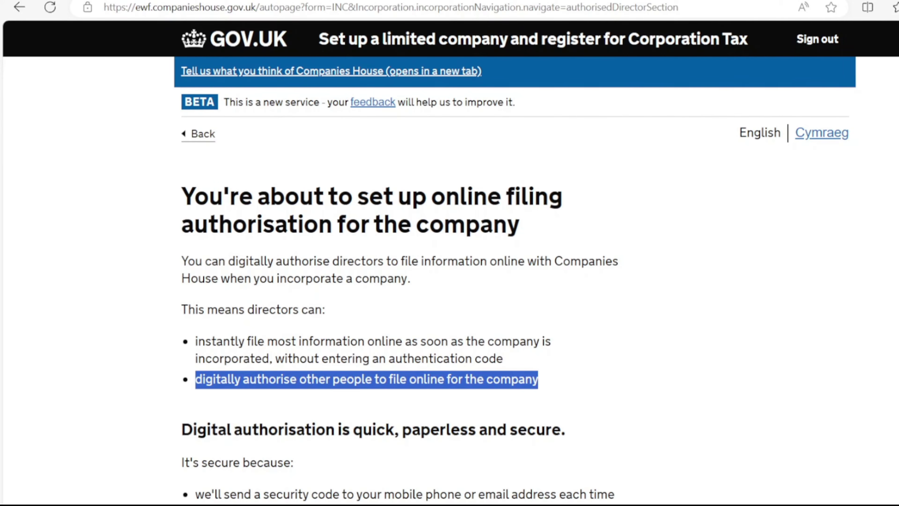
Read the security reasons and authentication code note, then continue
scroll(450, 262, down, 4)
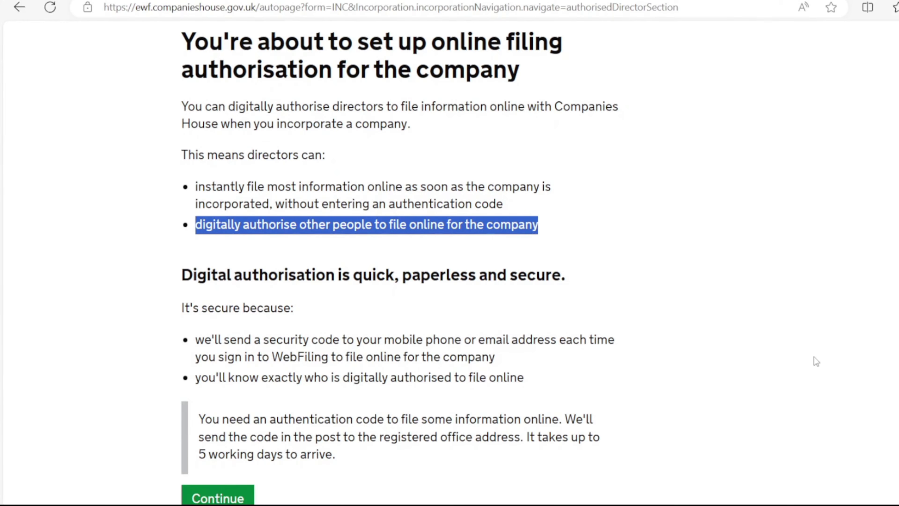
scroll(813, 357, down, 2)
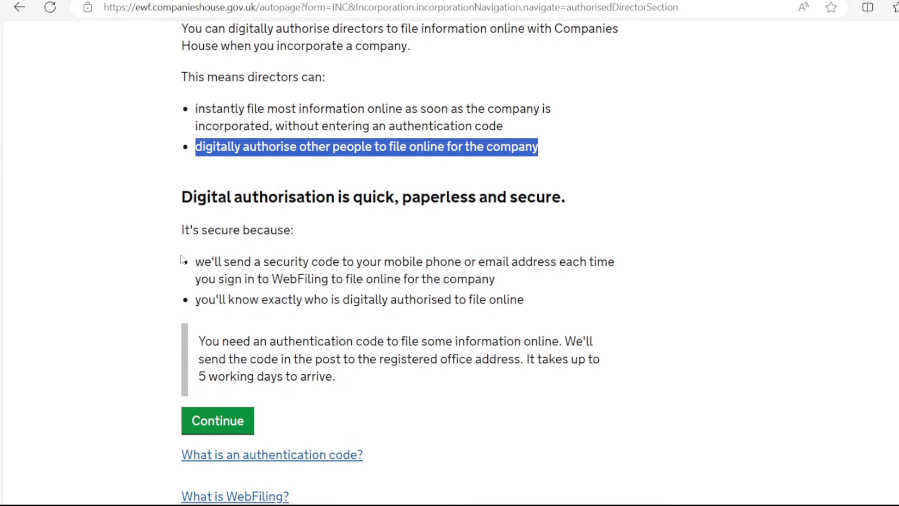
drag(181, 260, 546, 286)
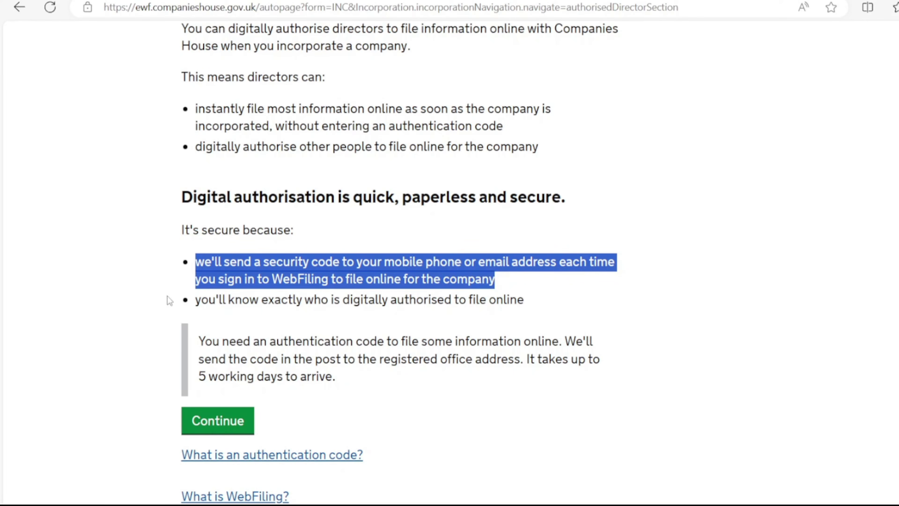
drag(160, 300, 657, 312)
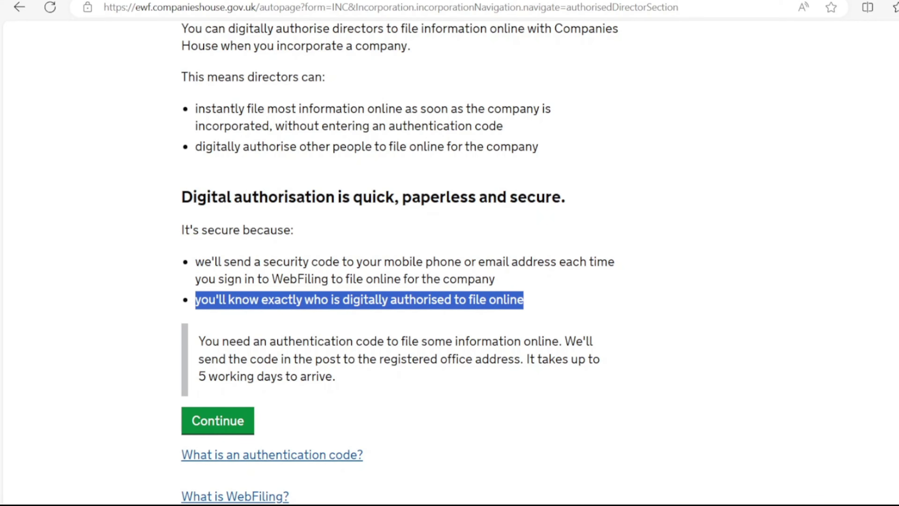
click(868, 432)
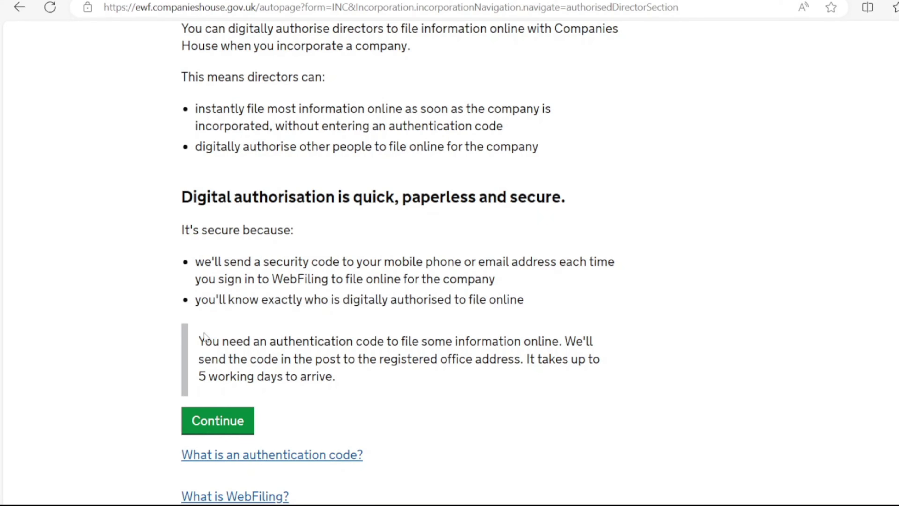
drag(198, 336, 502, 393)
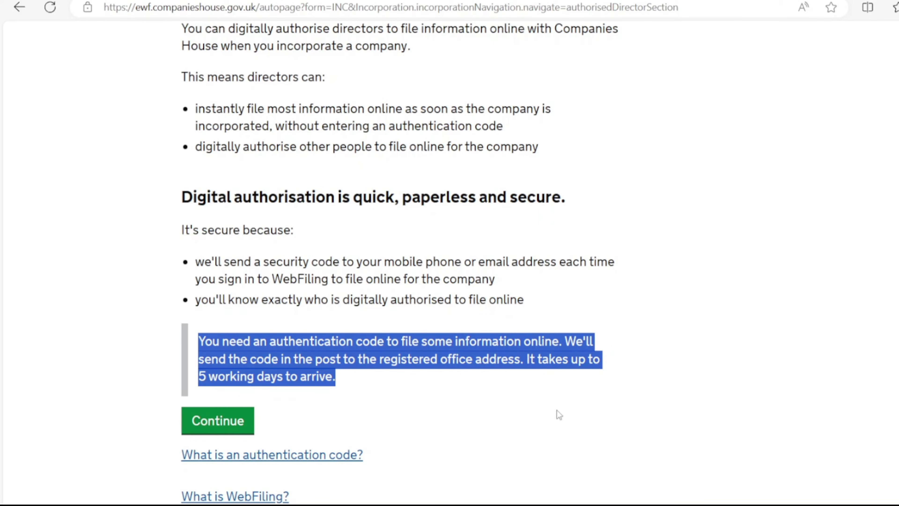
click(232, 426)
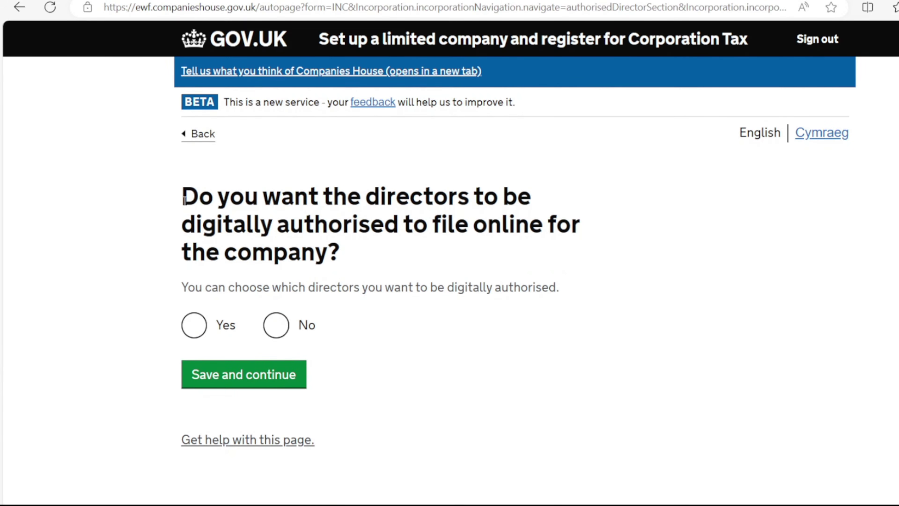
Answer Yes to digitally authorising directors and No to having a WebFiling account
drag(182, 201, 476, 250)
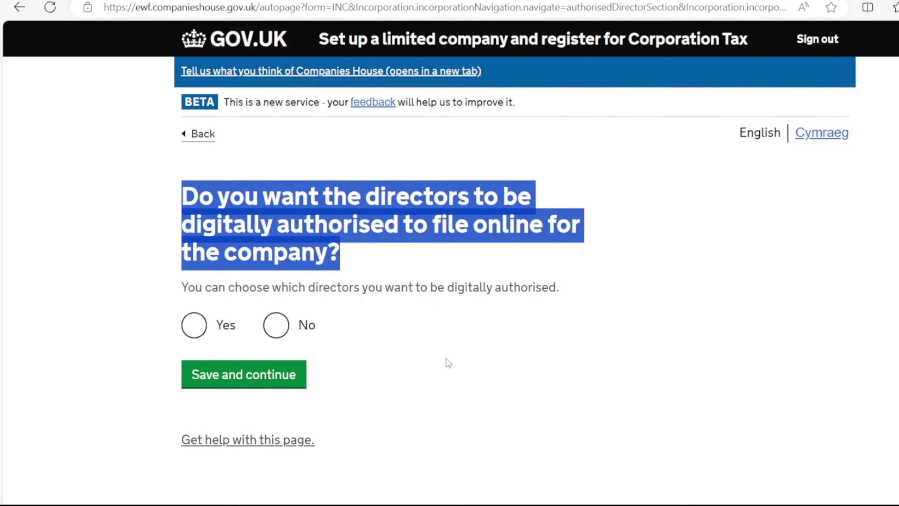
click(197, 325)
click(285, 377)
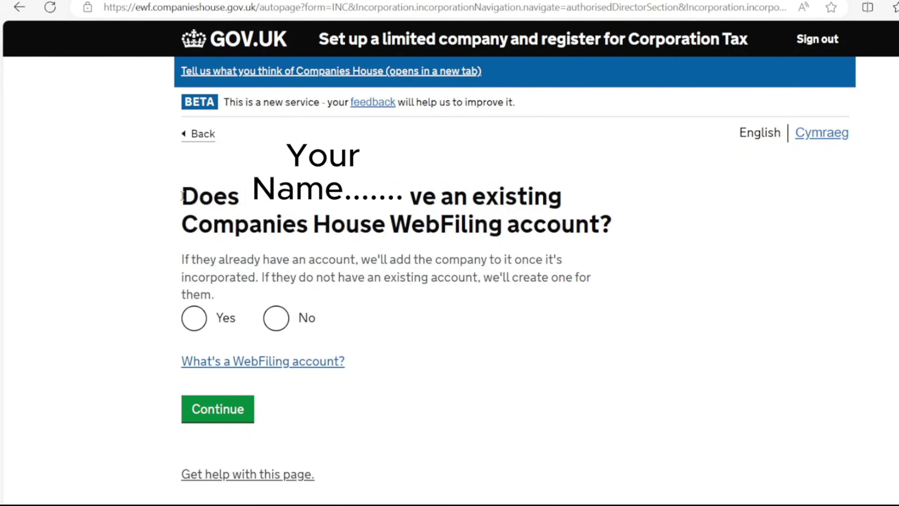
drag(182, 198, 639, 229)
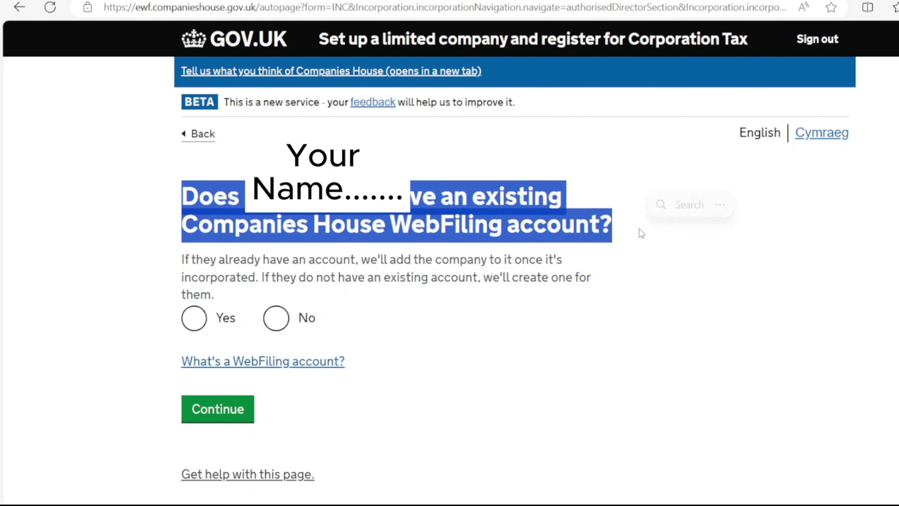
click(275, 318)
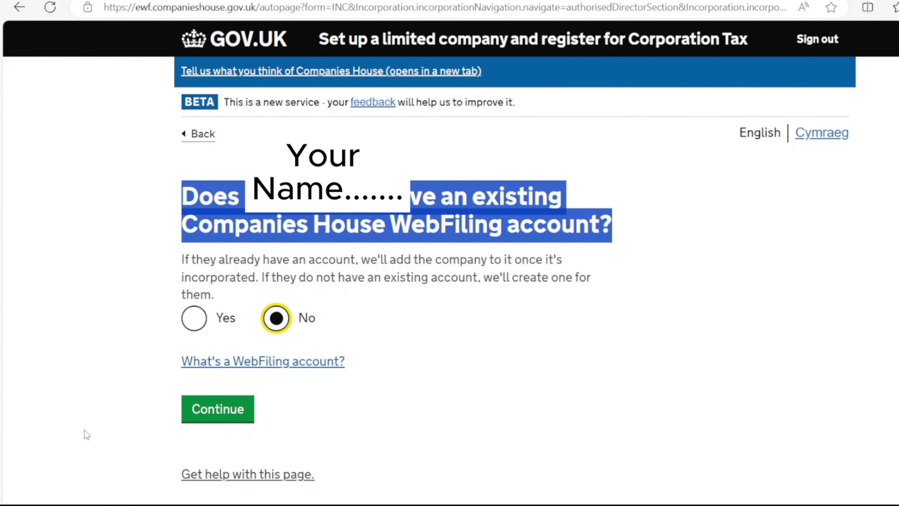
click(200, 419)
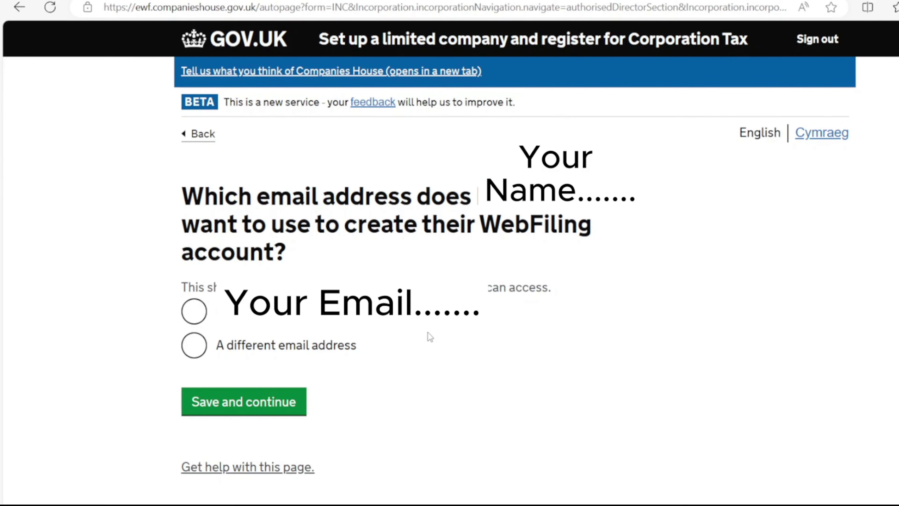
Choose the director's own email for WebFiling and save it
click(194, 310)
drag(175, 206, 321, 252)
click(448, 358)
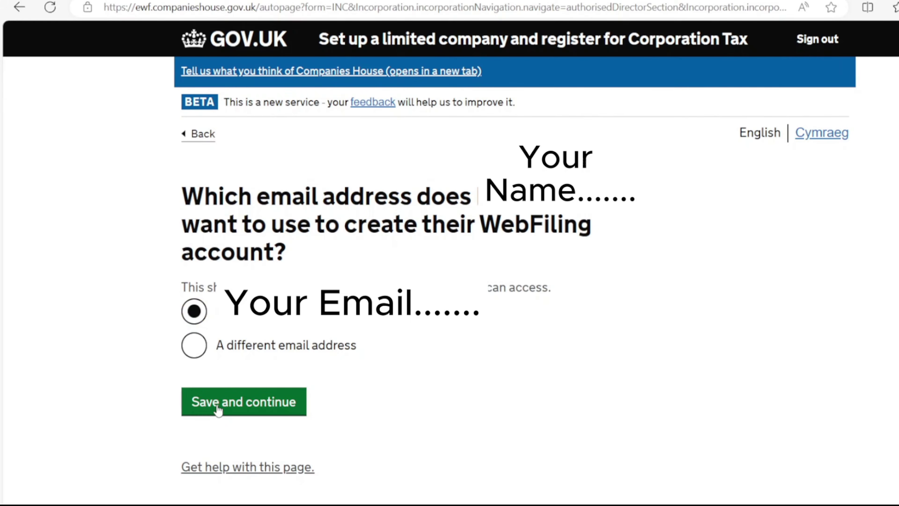
click(218, 410)
drag(194, 195, 380, 234)
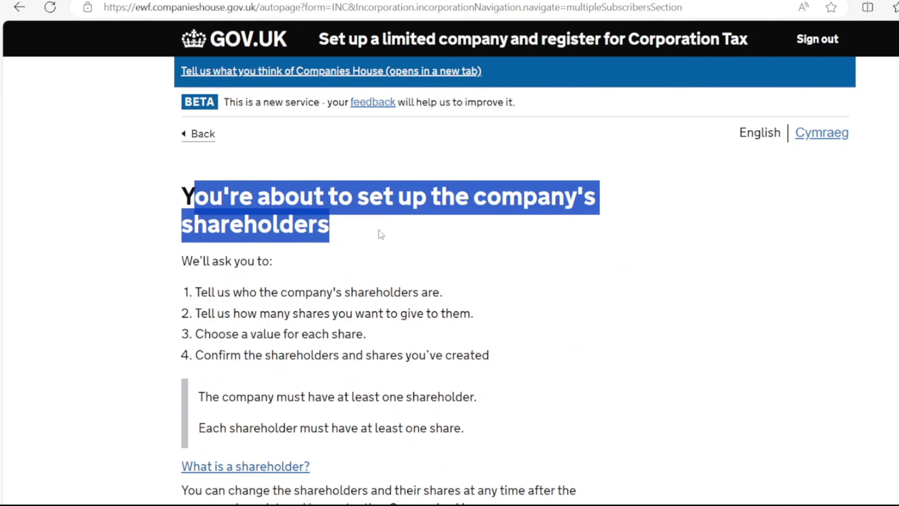
Start shareholder setup and answer Yes that the director is a shareholder
click(658, 310)
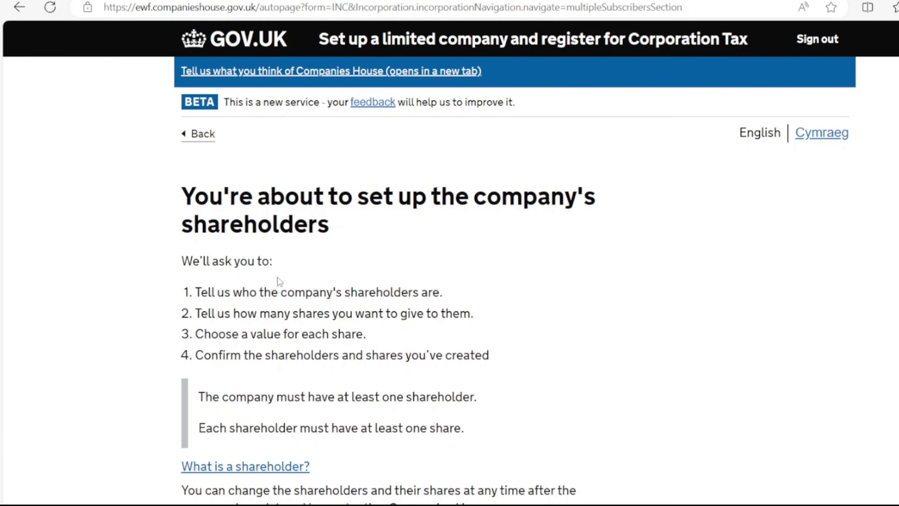
drag(182, 261, 546, 354)
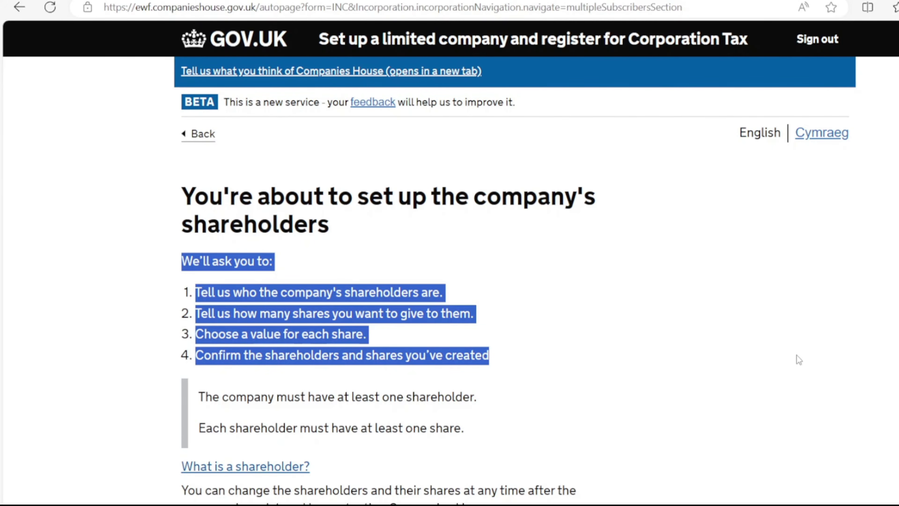
click(772, 352)
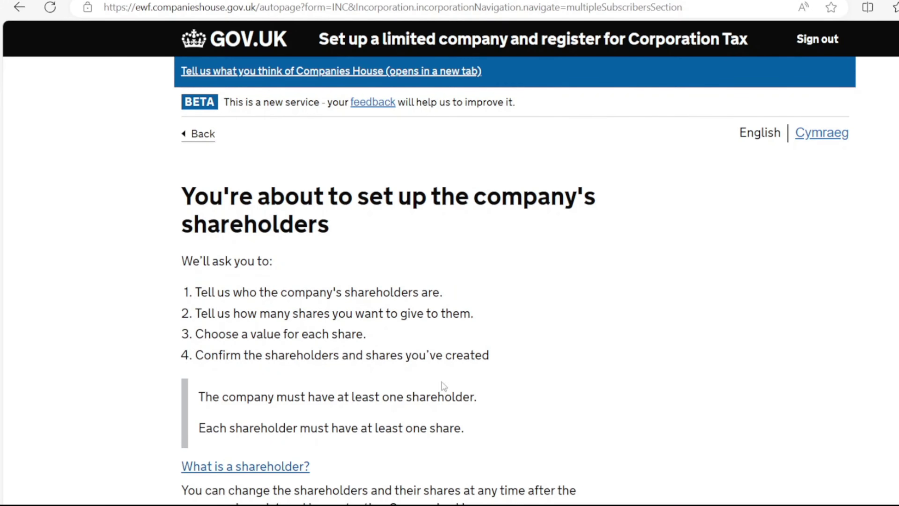
scroll(252, 388, down, 3)
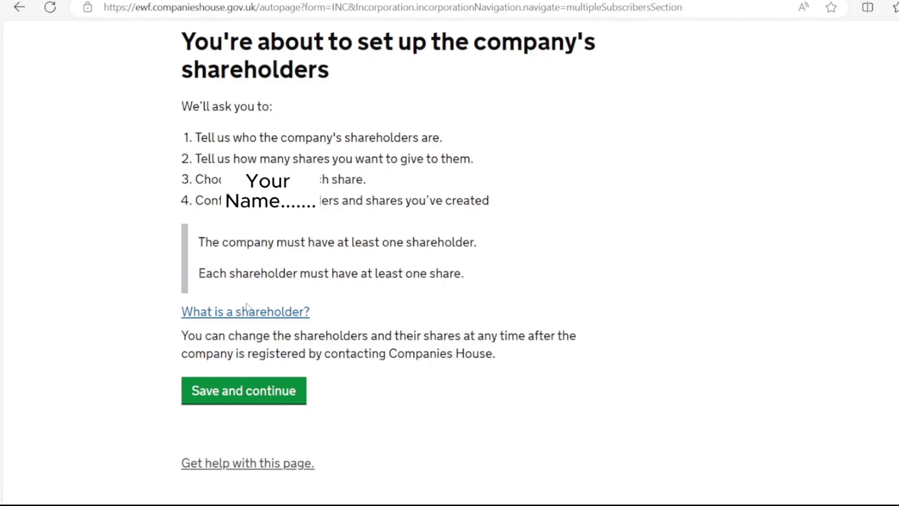
click(255, 401)
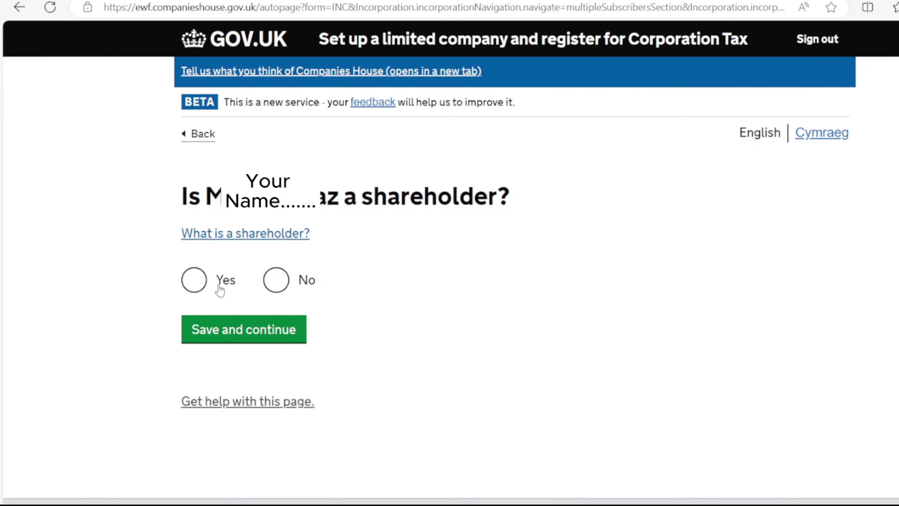
click(209, 292)
click(234, 332)
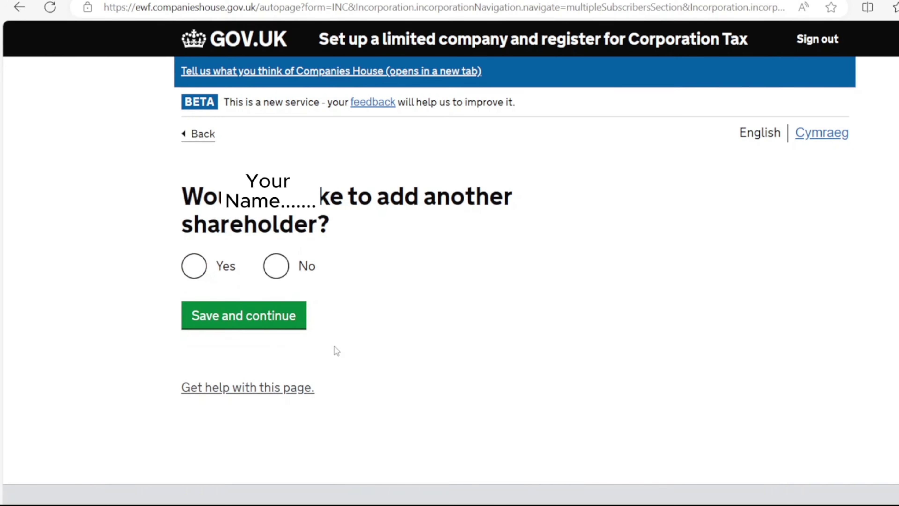
Add no further shareholders and choose Yes for the common share type, Ordinary shares in GBP
click(276, 266)
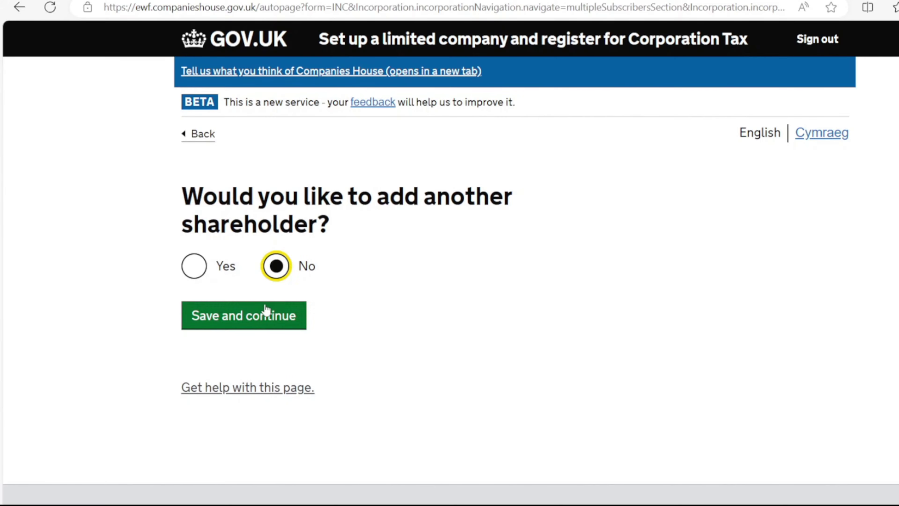
click(267, 313)
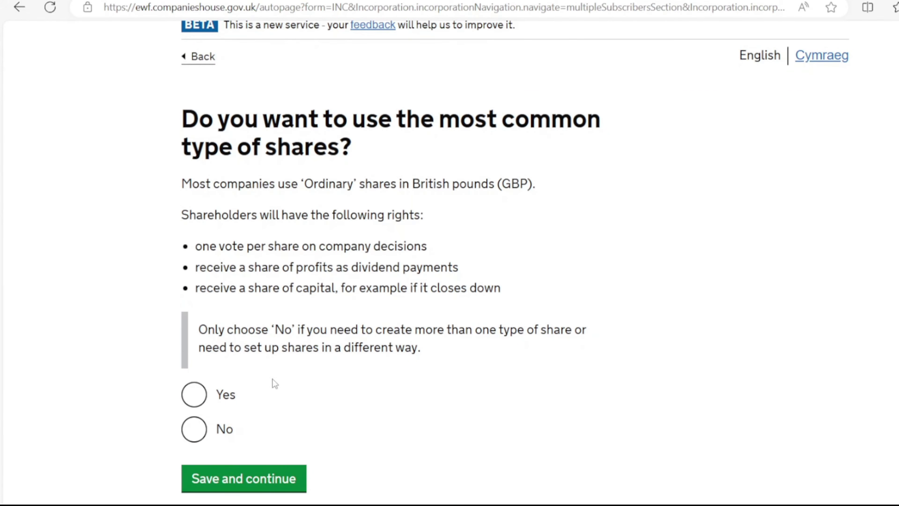
drag(181, 106, 388, 155)
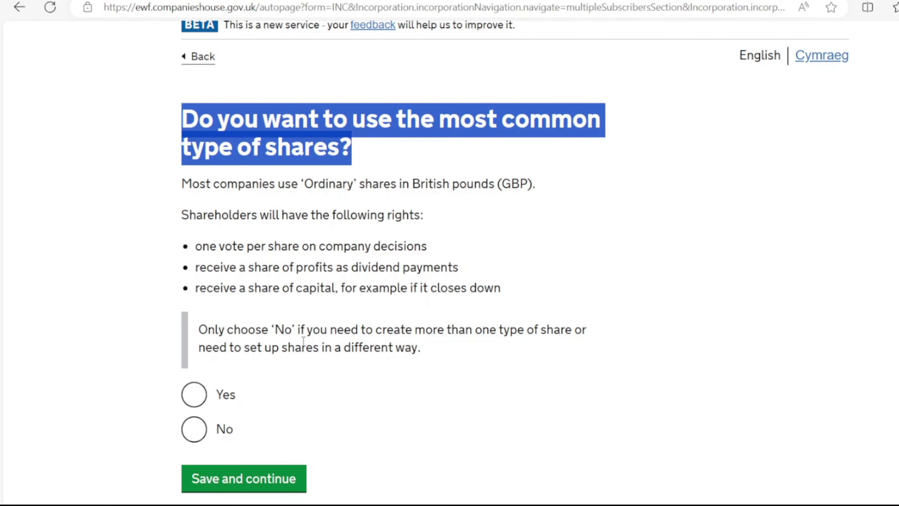
drag(204, 332, 560, 369)
click(407, 425)
click(199, 406)
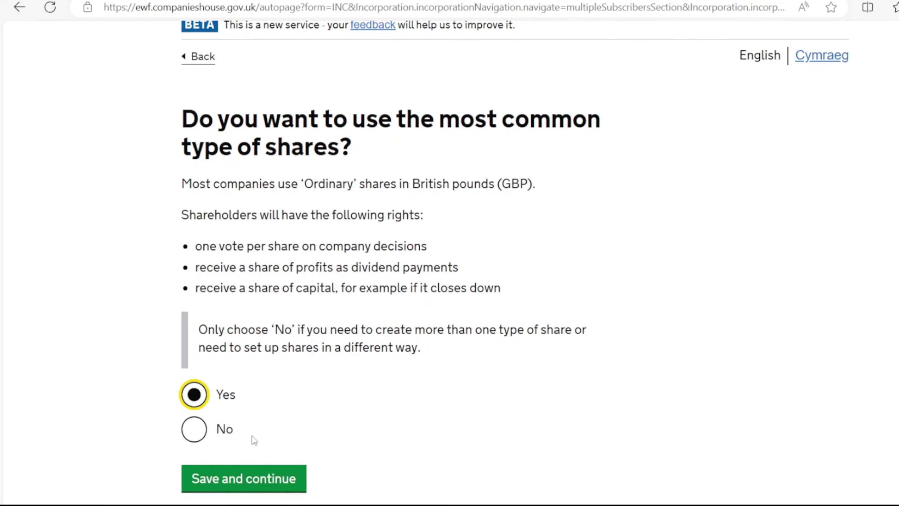
Save the Ordinary shares choice and allot the shareholder 100 shares using Other amount
click(244, 494)
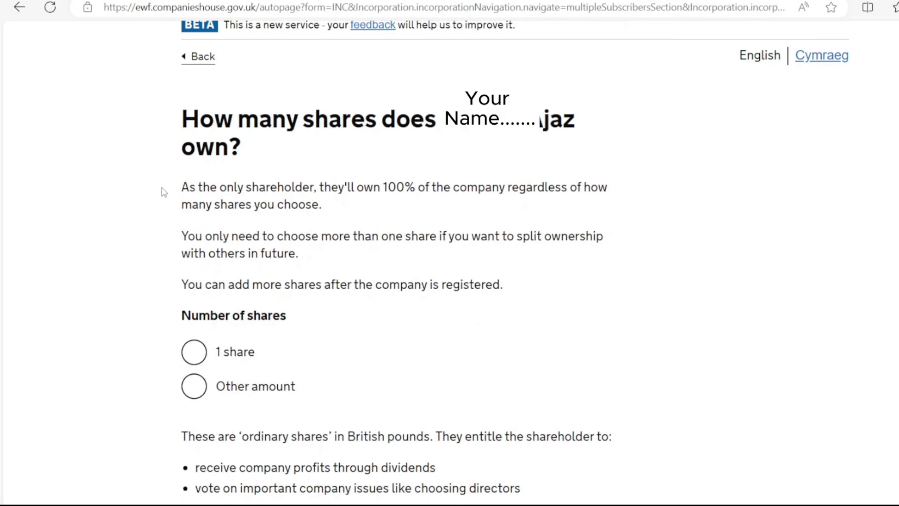
drag(179, 193, 197, 188)
click(197, 188)
click(191, 392)
scroll(194, 393, down, 5)
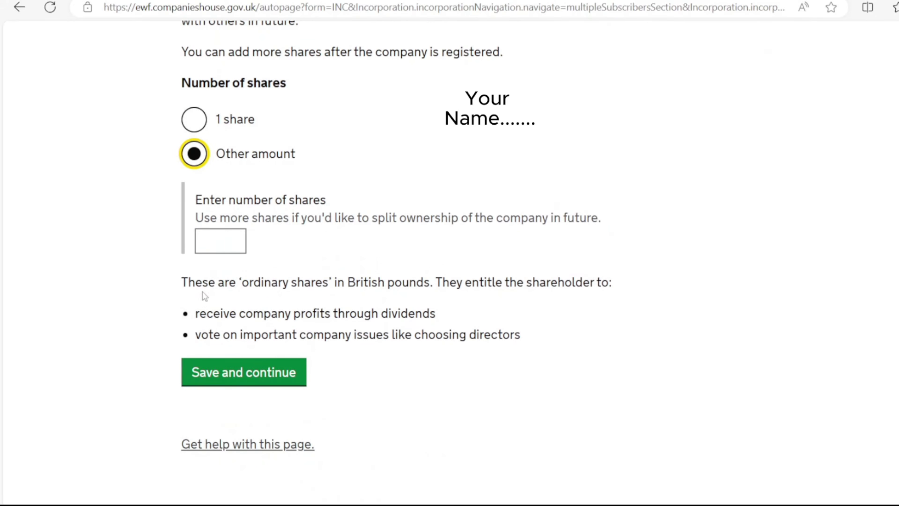
click(218, 243)
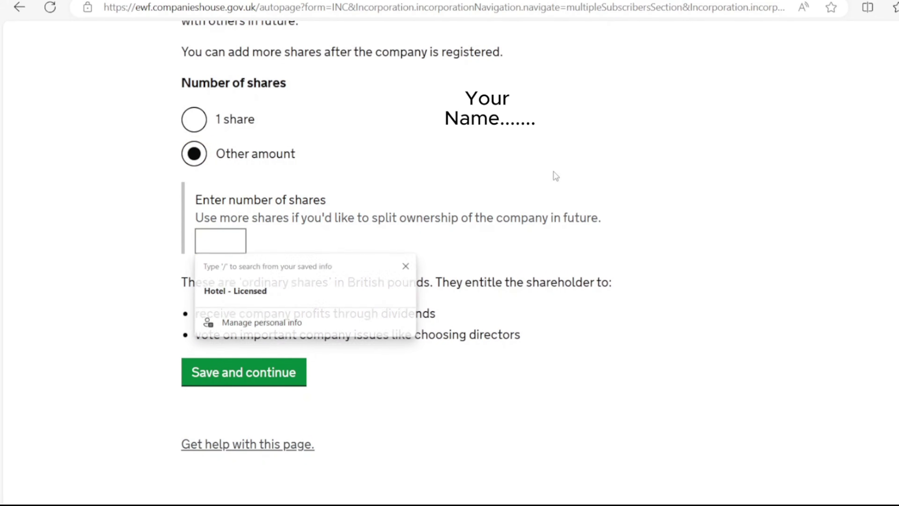
scroll(553, 173, up, 2)
click(194, 196)
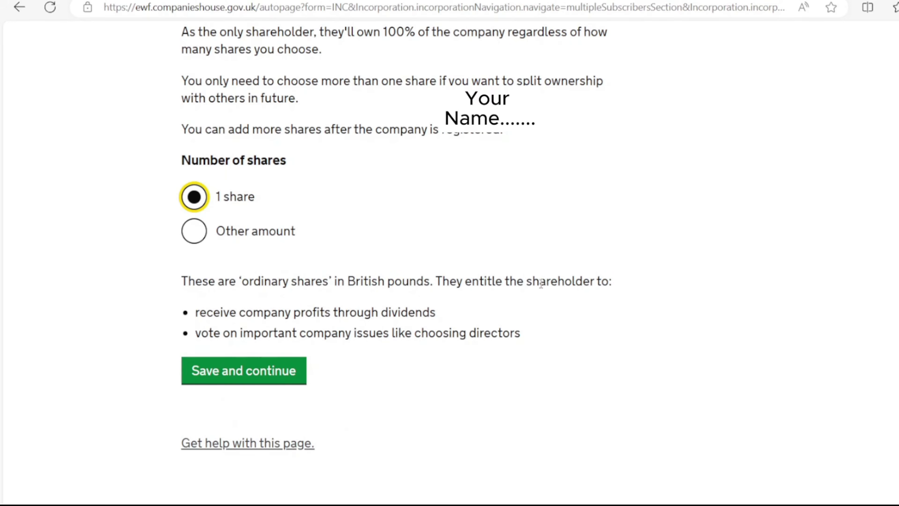
scroll(541, 283, up, 4)
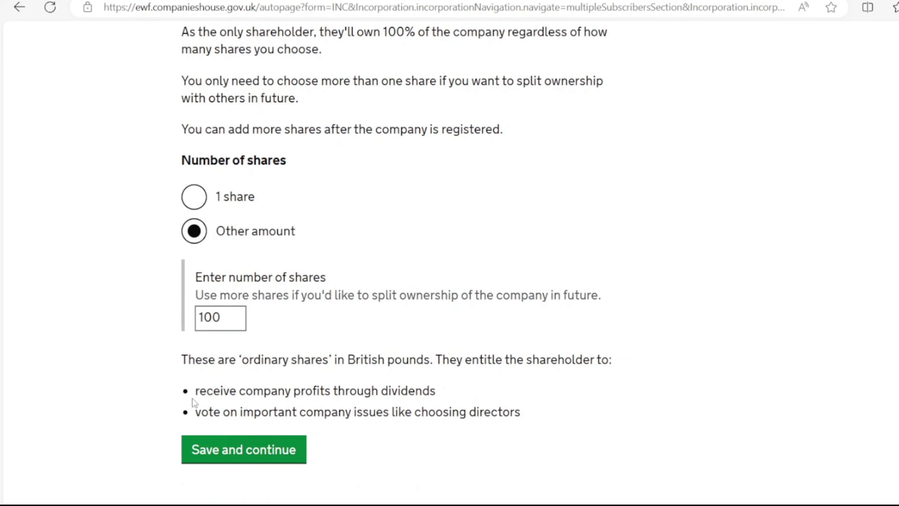
drag(196, 391, 533, 427)
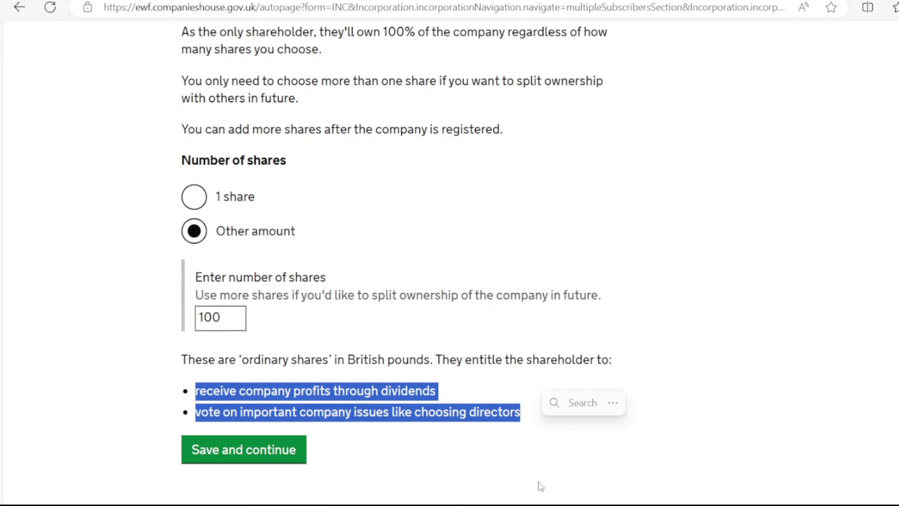
click(293, 439)
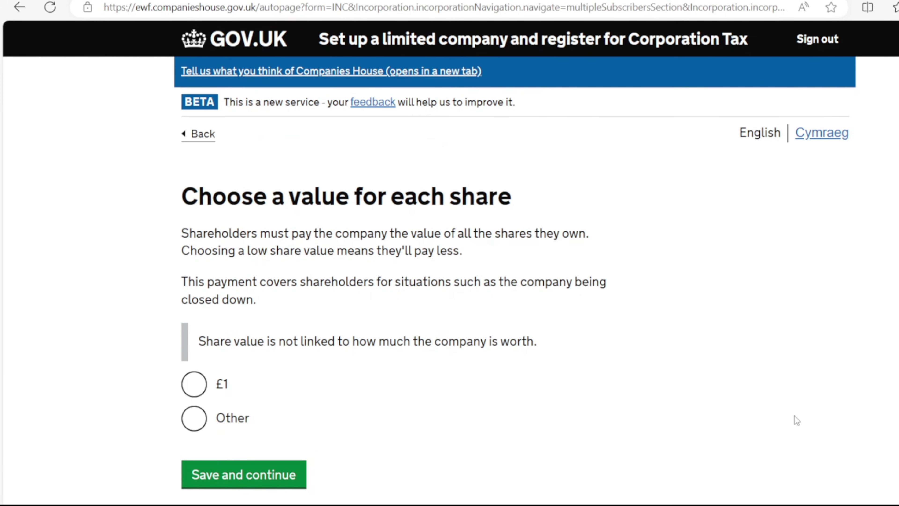
Value each share at £1 and confirm the 100 ordinary shares totalling £100.00
click(197, 390)
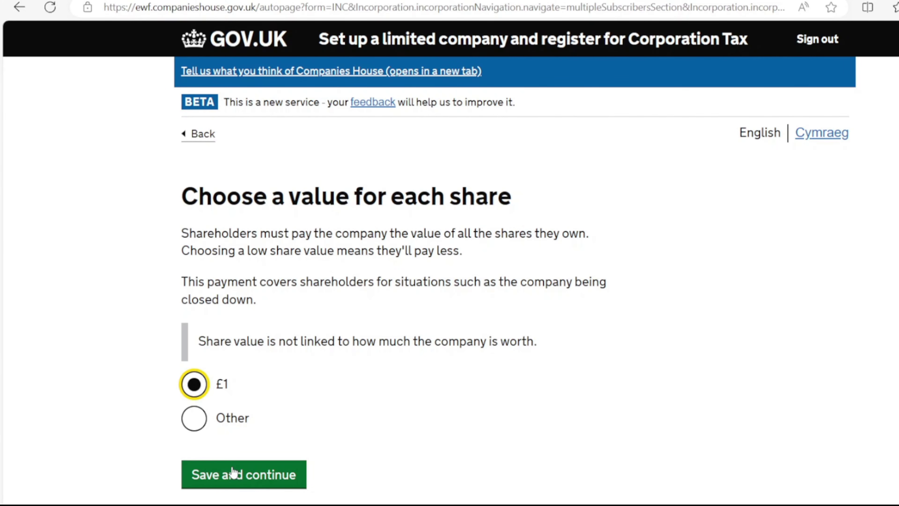
click(232, 474)
scroll(534, 471, down, 4)
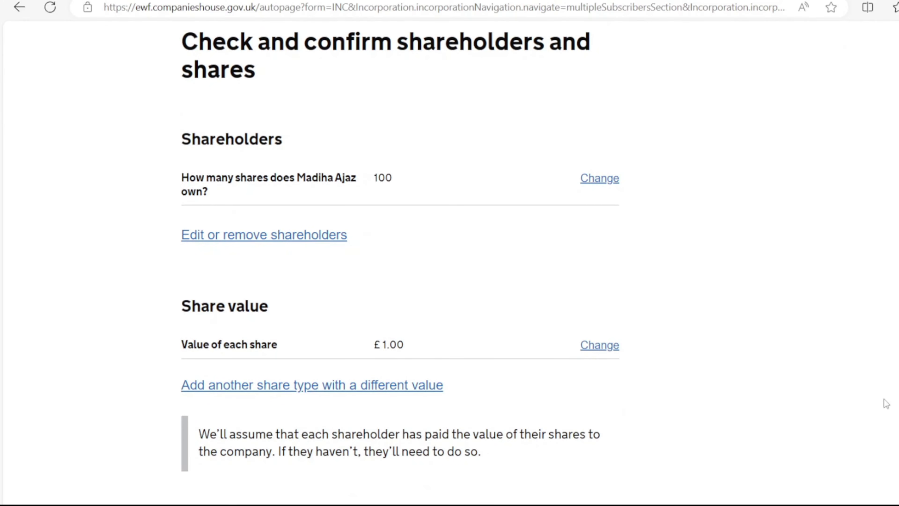
scroll(885, 403, down, 6)
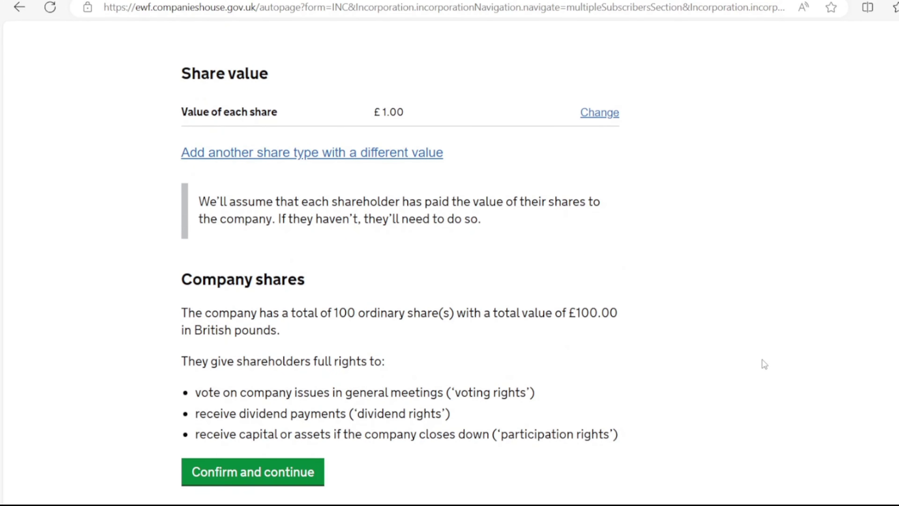
drag(156, 319, 281, 331)
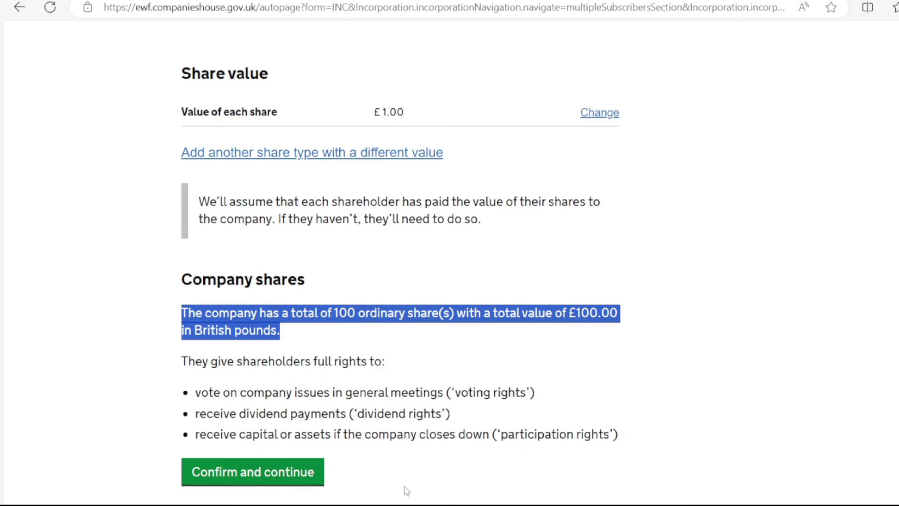
click(237, 473)
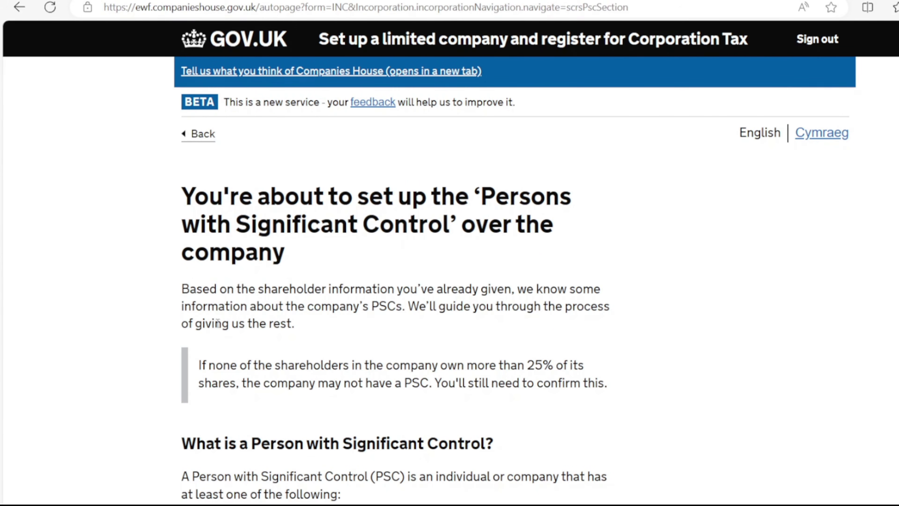
Continue past the PSC introduction and confirmation pages, recognising the director as the person in control
drag(188, 180, 330, 248)
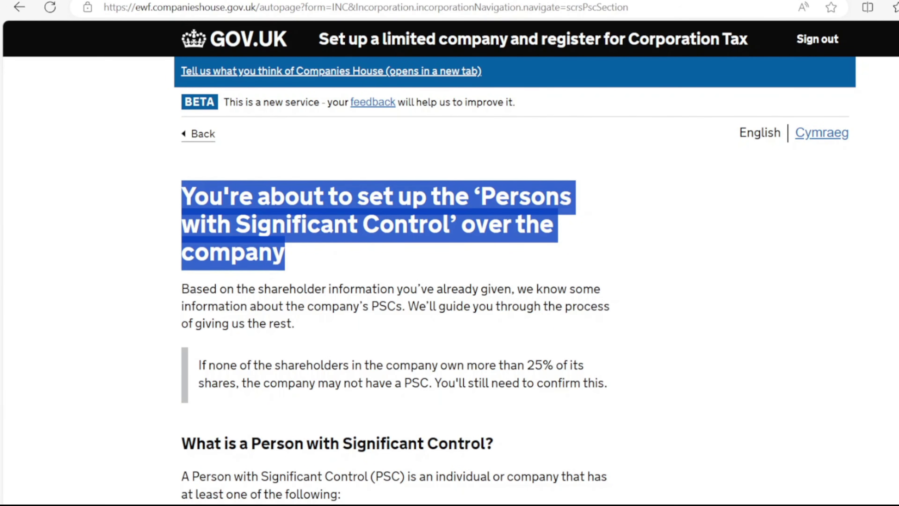
scroll(432, 317, down, 4)
drag(169, 299, 507, 286)
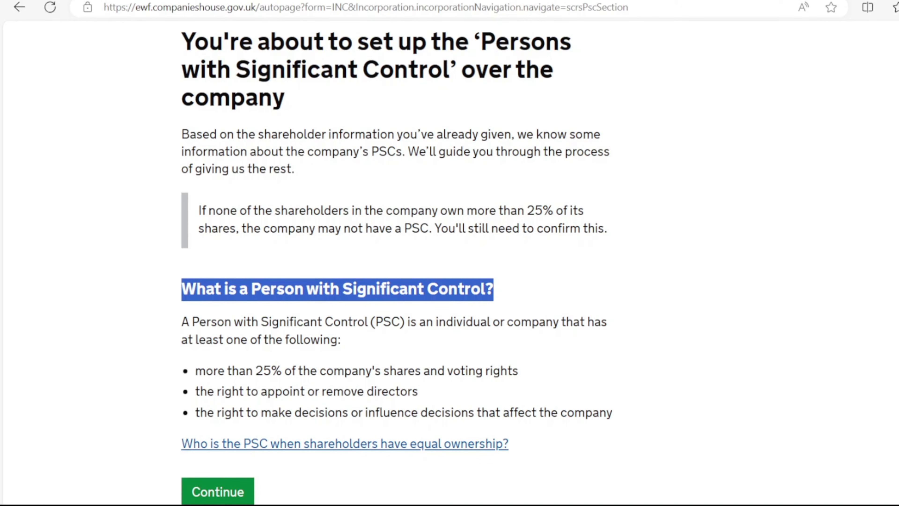
click(240, 494)
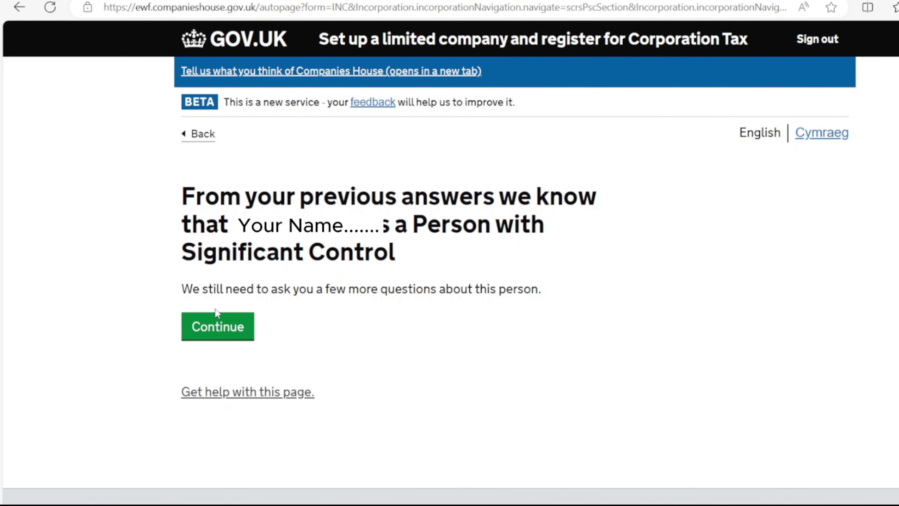
click(227, 326)
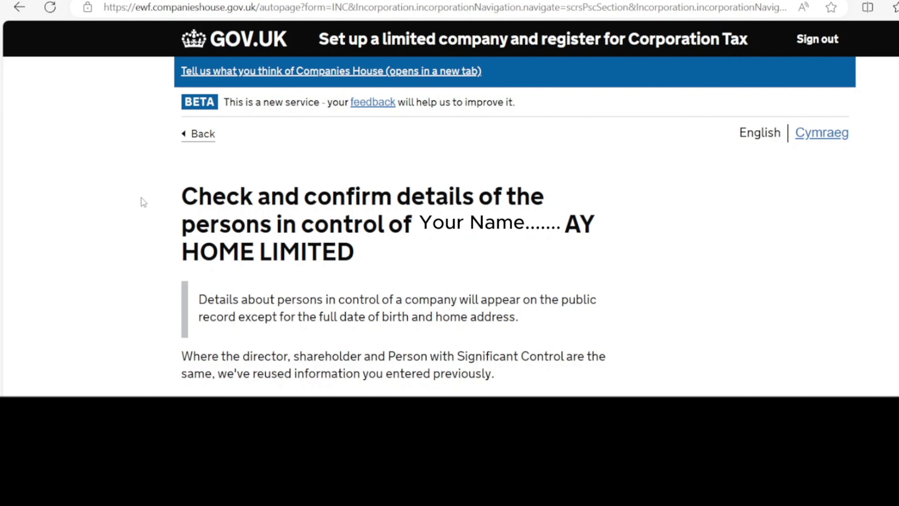
drag(143, 202, 413, 267)
Review the model articles of association in a new tab, then close it
click(805, 324)
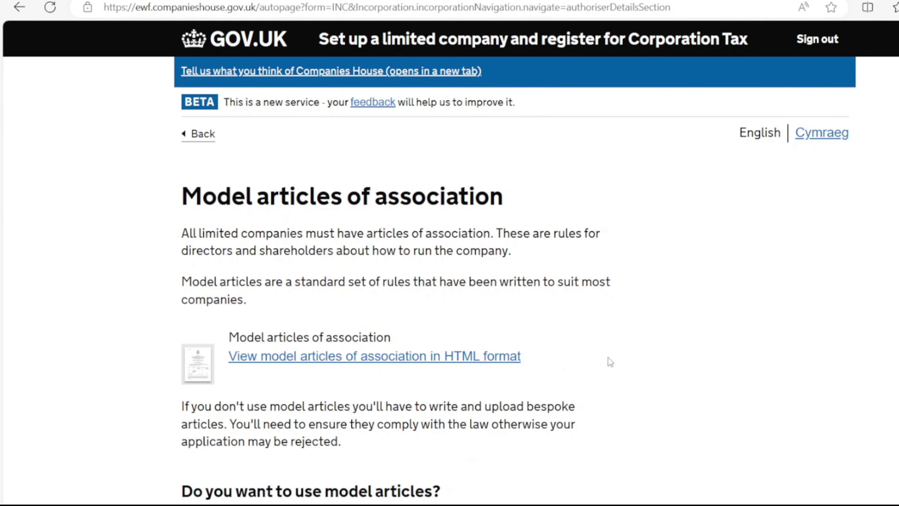
scroll(608, 358, down, 4)
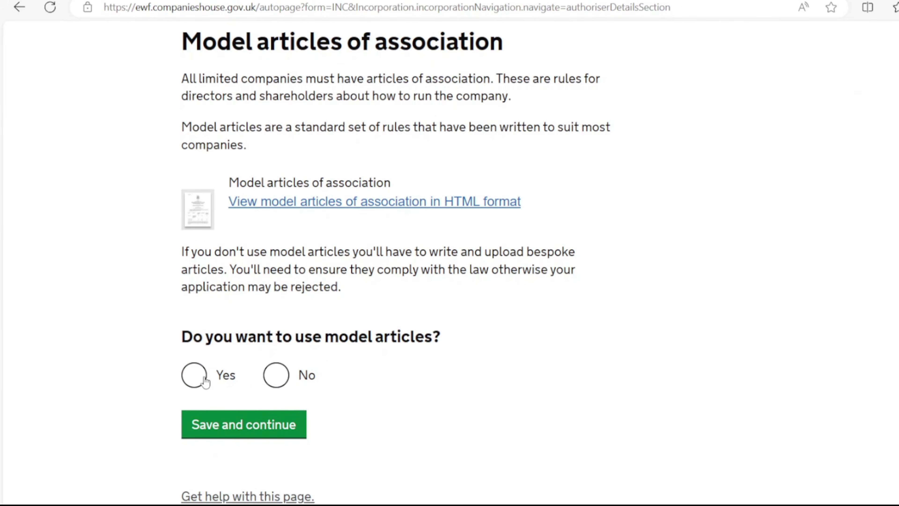
right_click(354, 201)
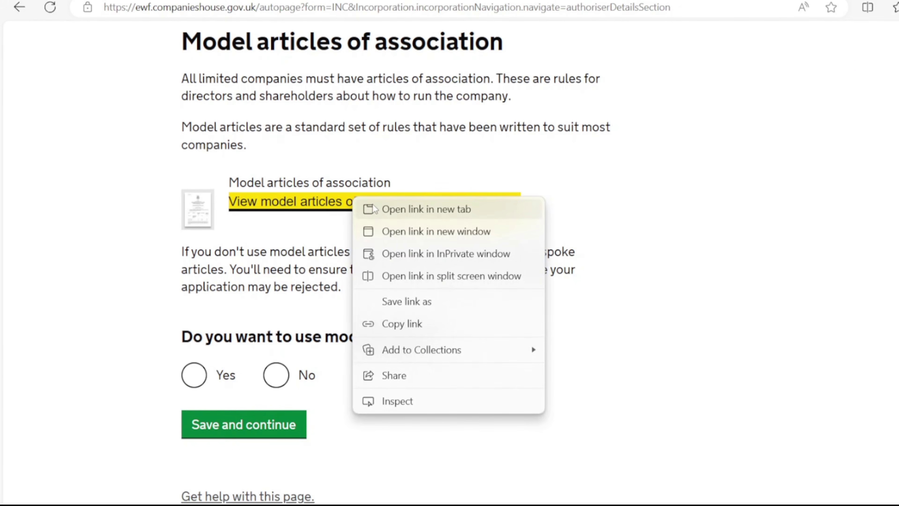
click(374, 209)
key(ctrl+Tab)
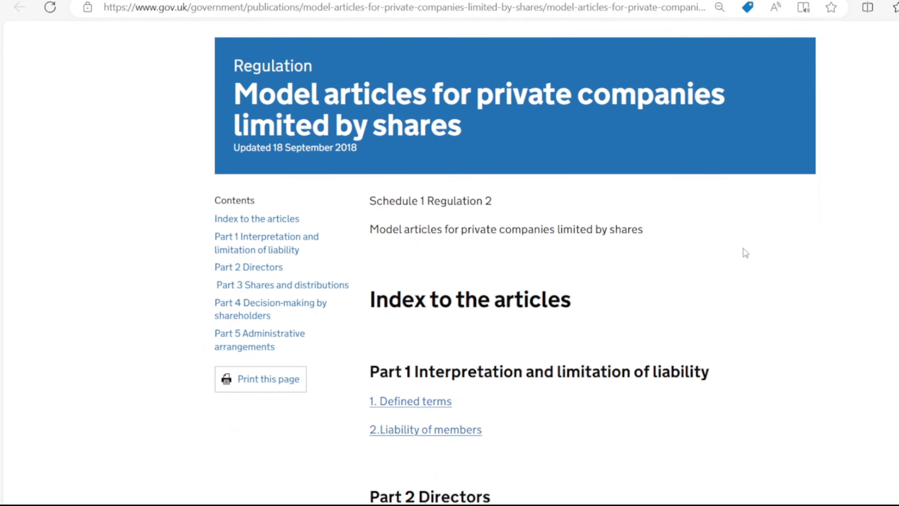
scroll(757, 256, down, 15)
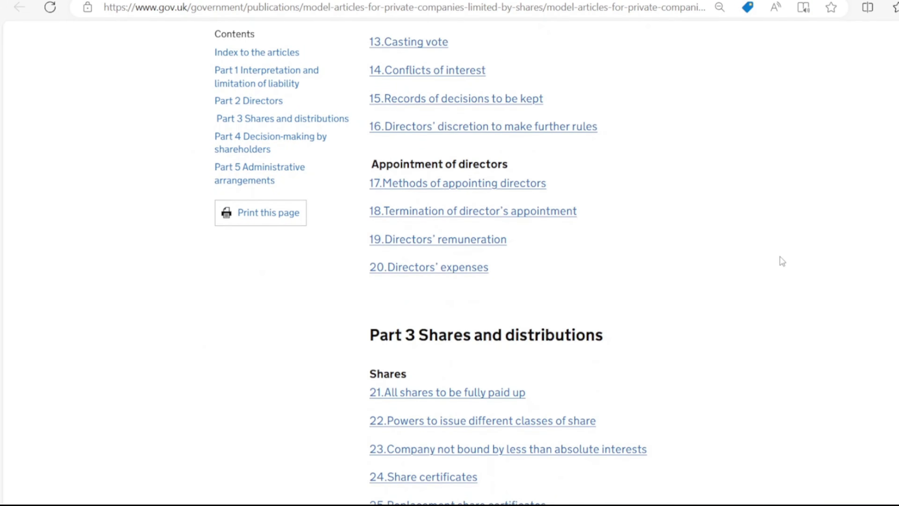
scroll(782, 261, down, 20)
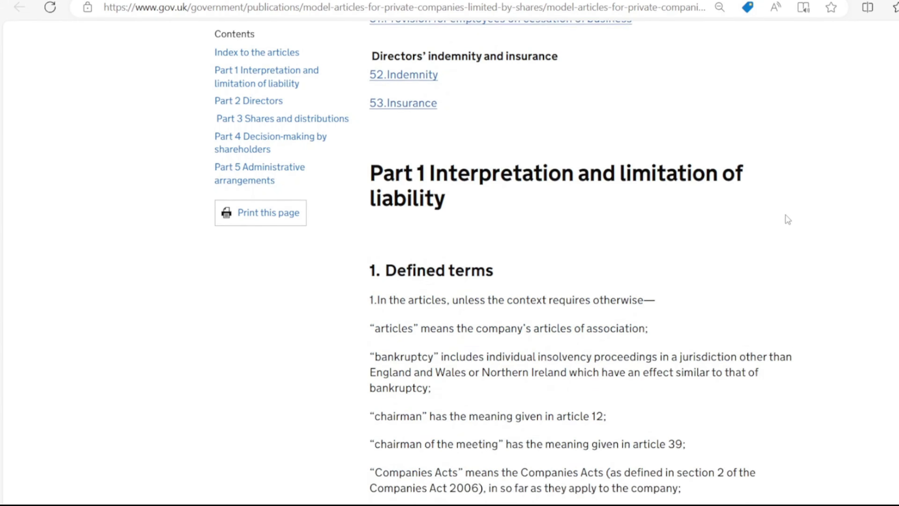
scroll(784, 215, down, 18)
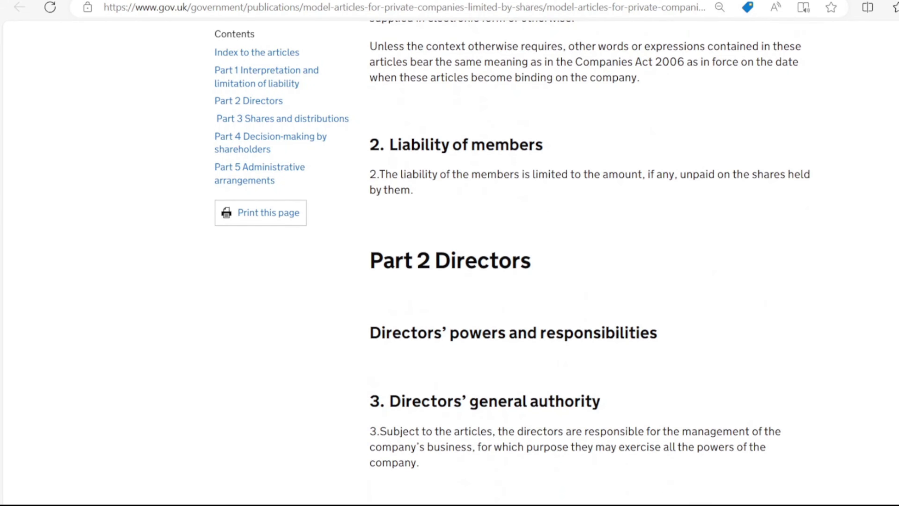
key(ctrl+w)
Answer Yes to using model articles, save, and tick the confirmation checkbox
click(834, 308)
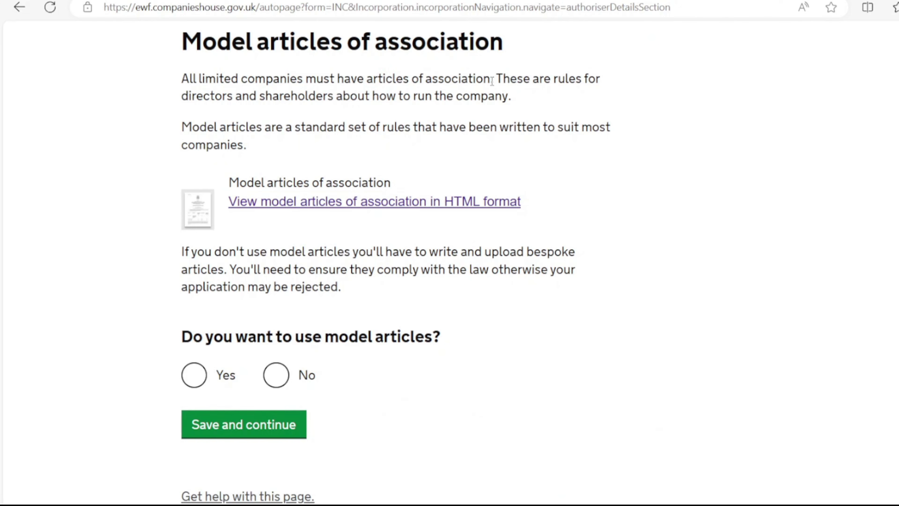
drag(188, 33, 537, 56)
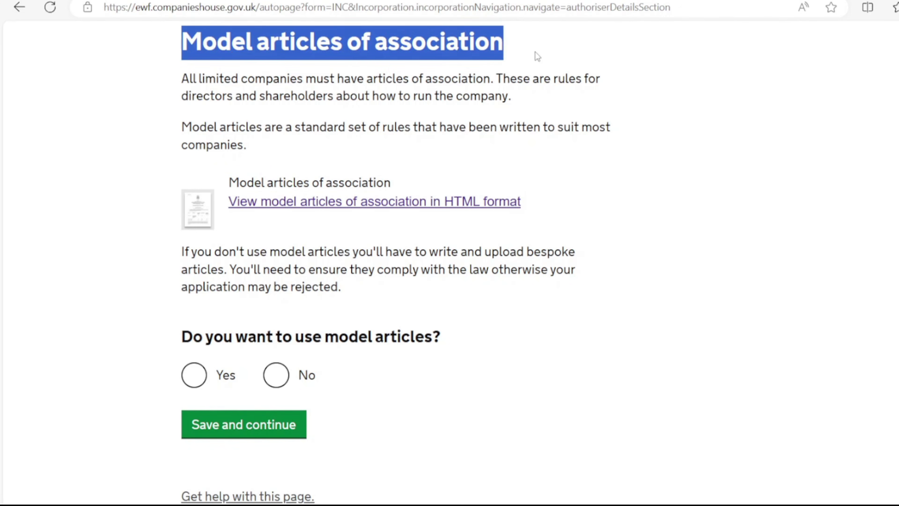
click(613, 387)
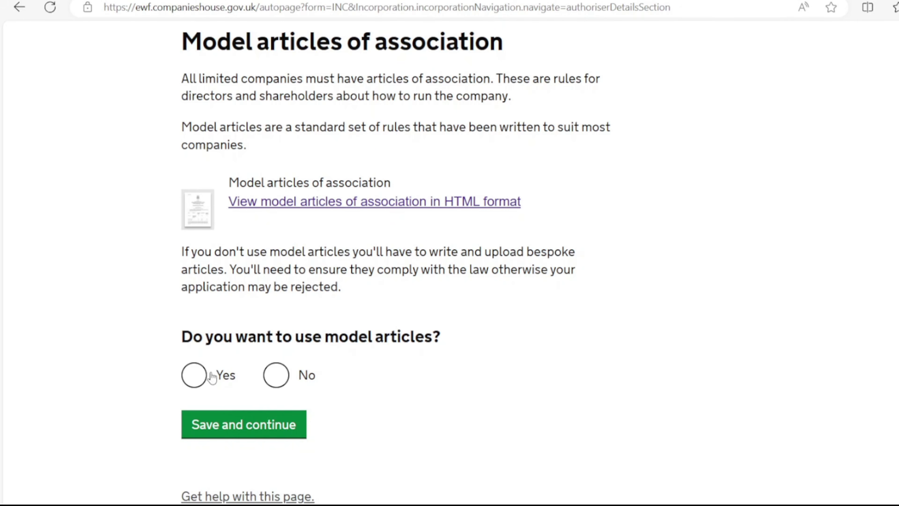
drag(181, 78, 525, 95)
drag(182, 253, 400, 289)
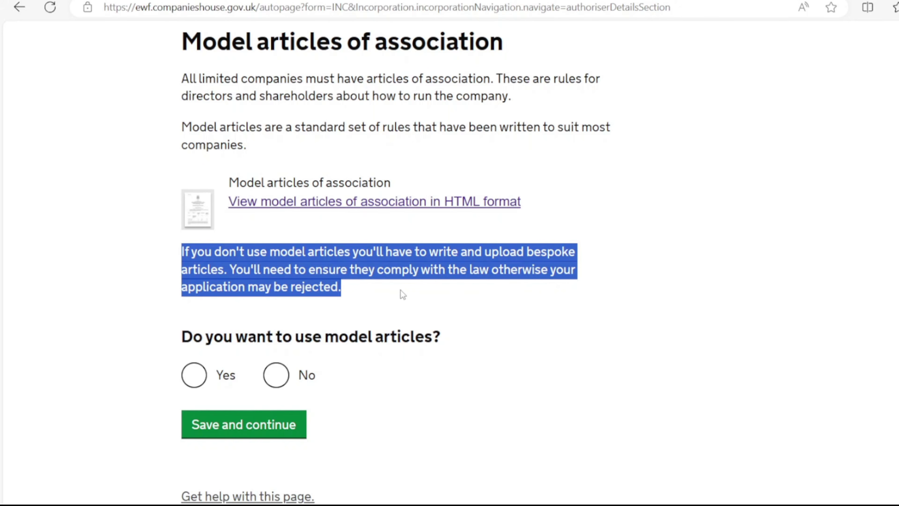
click(552, 371)
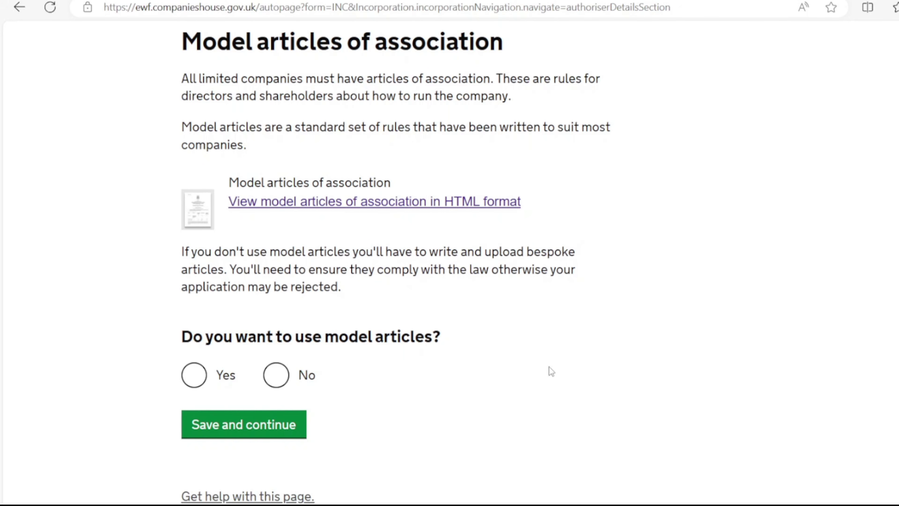
click(275, 379)
click(187, 379)
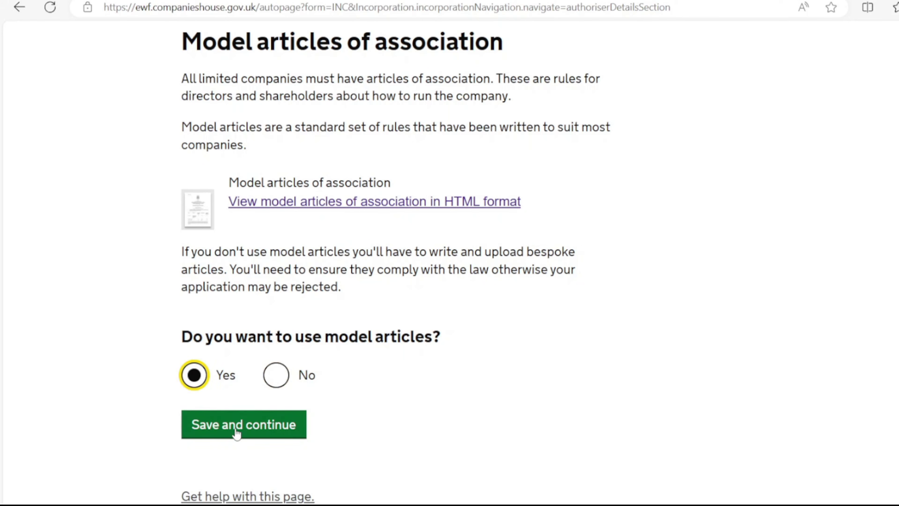
click(236, 433)
click(184, 145)
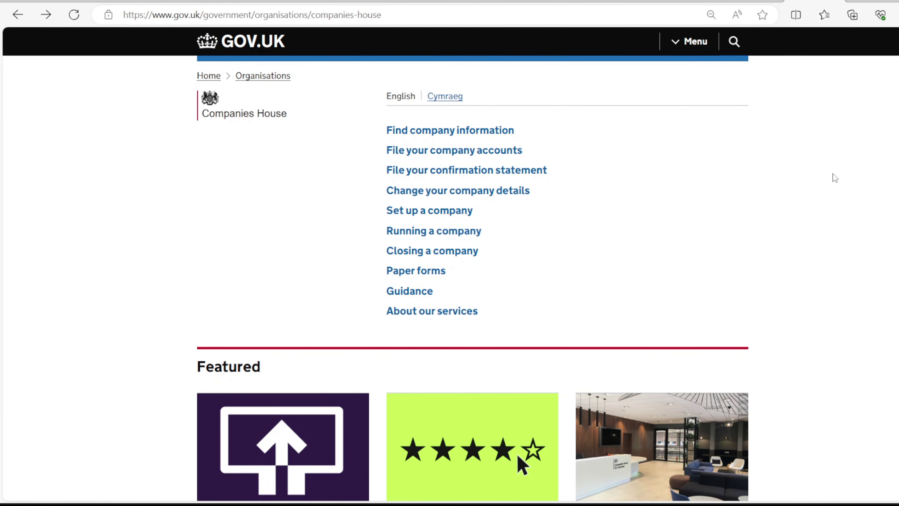
Start the Find and update company information service from Companies House
scroll(835, 177, down, 10)
scroll(833, 177, up, 10)
click(496, 136)
scroll(322, 309, down, 3)
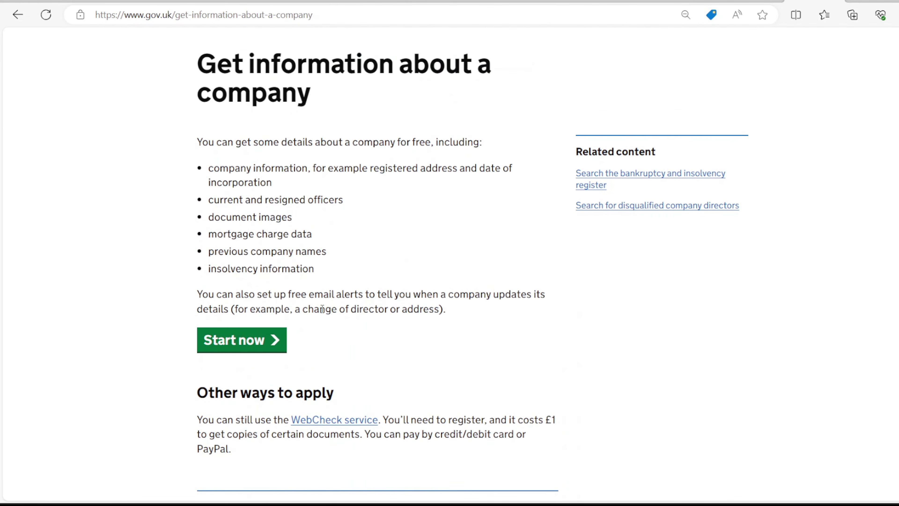
scroll(322, 309, down, 2)
click(249, 273)
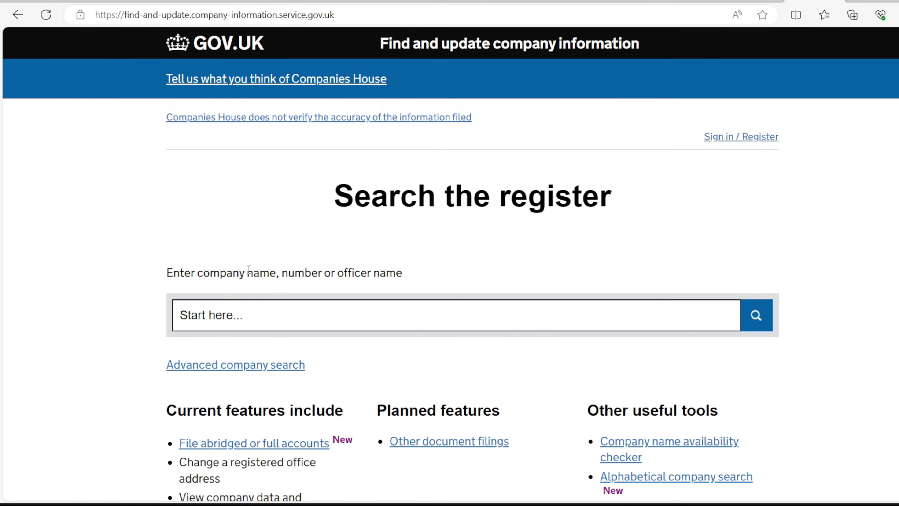
Search the Companies House register for 'YOUTUBE'
click(272, 306)
text(YOUL)
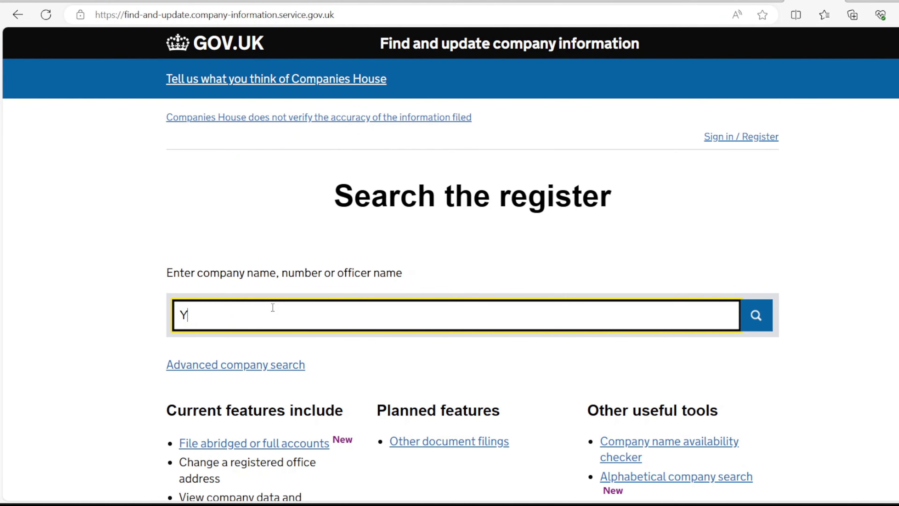
key(BackSpace)
text(TUBE)
key(Return)
scroll(273, 311, down, 4)
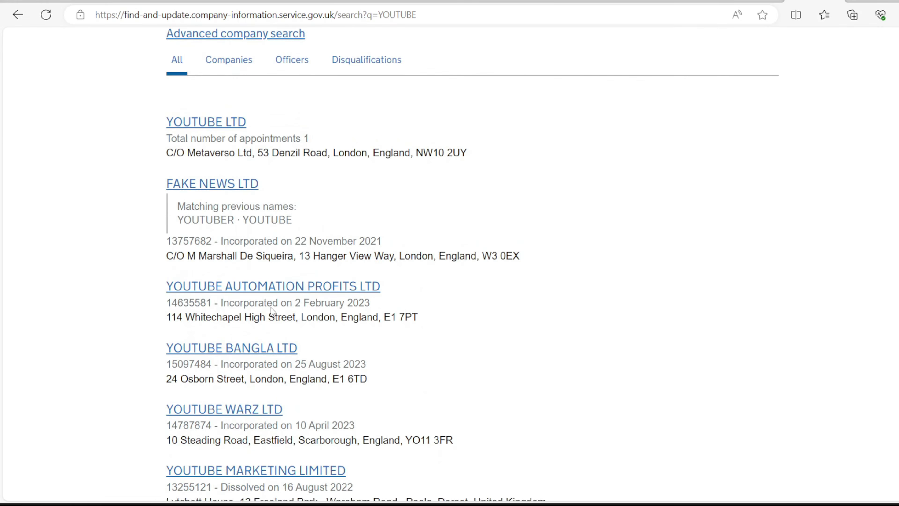